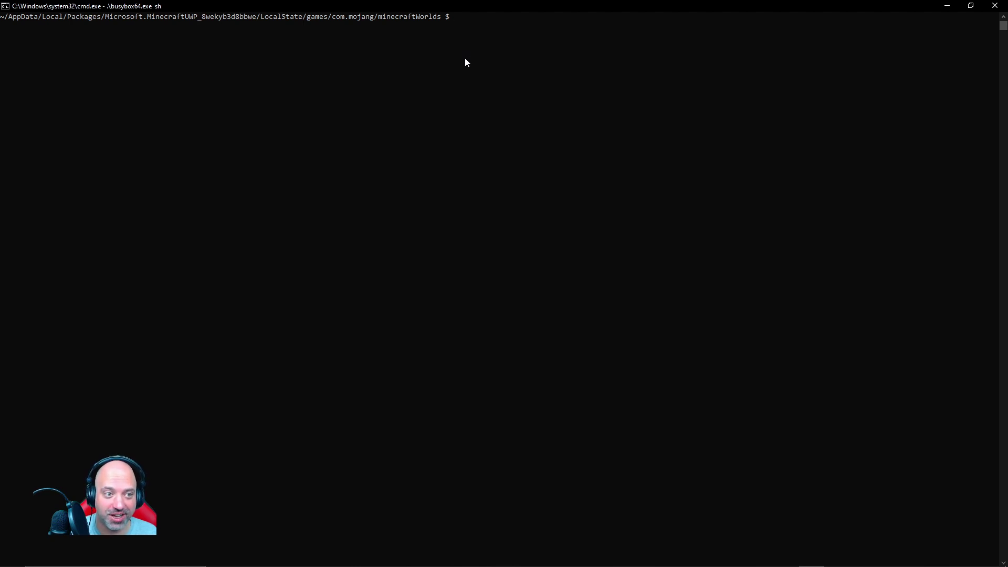
Open the console window's edit menu in the busybox shell
{"action": "left_click", "coordinate": [4, 9]}
Paste and run mcberepair listkeys to save the world's key list to list.tsv
{"action": "mouse_move", "coordinate": [47, 85]}
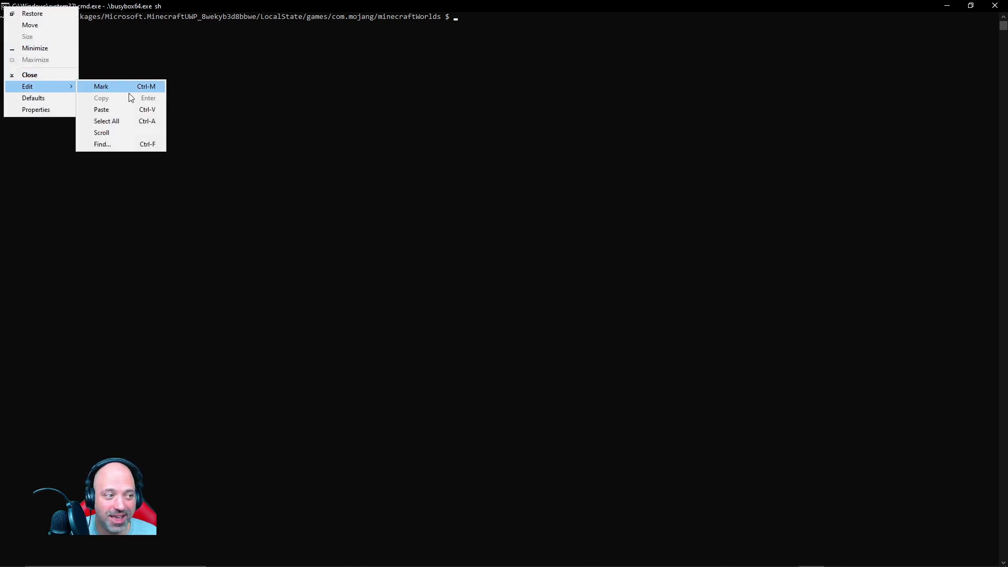
{"action": "left_click", "coordinate": [131, 109]}
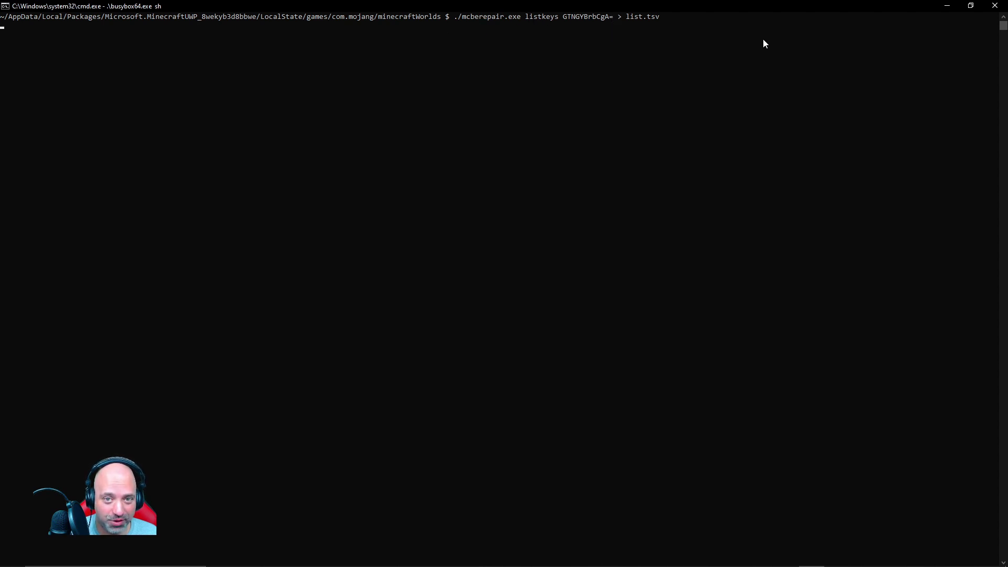
{"action": "key", "text": "Return"}
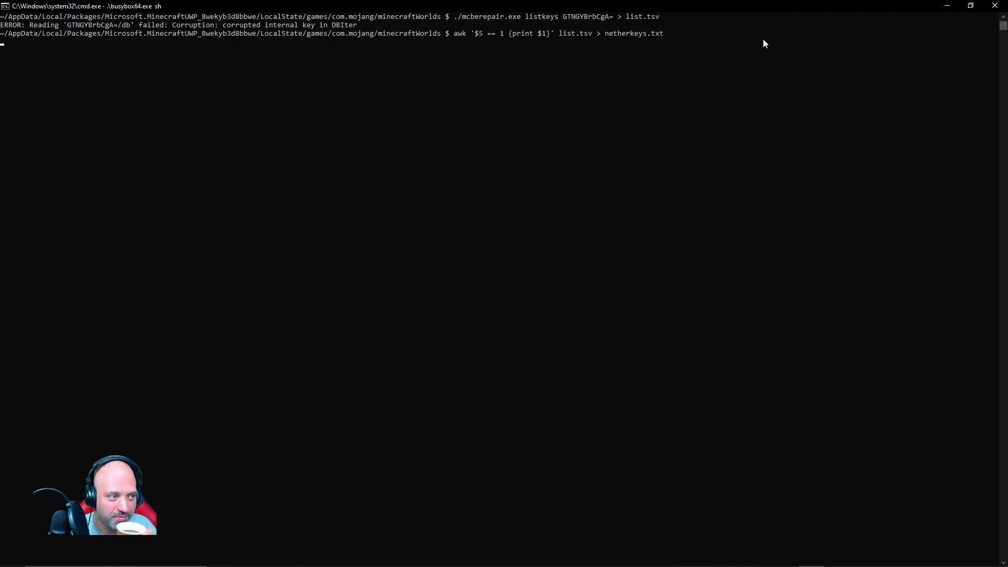
Run the awk rmkeys pipeline, delete world GTNGYBrbCgA='s portals key, then walk into the portal
{"action": "key", "text": "Return"}
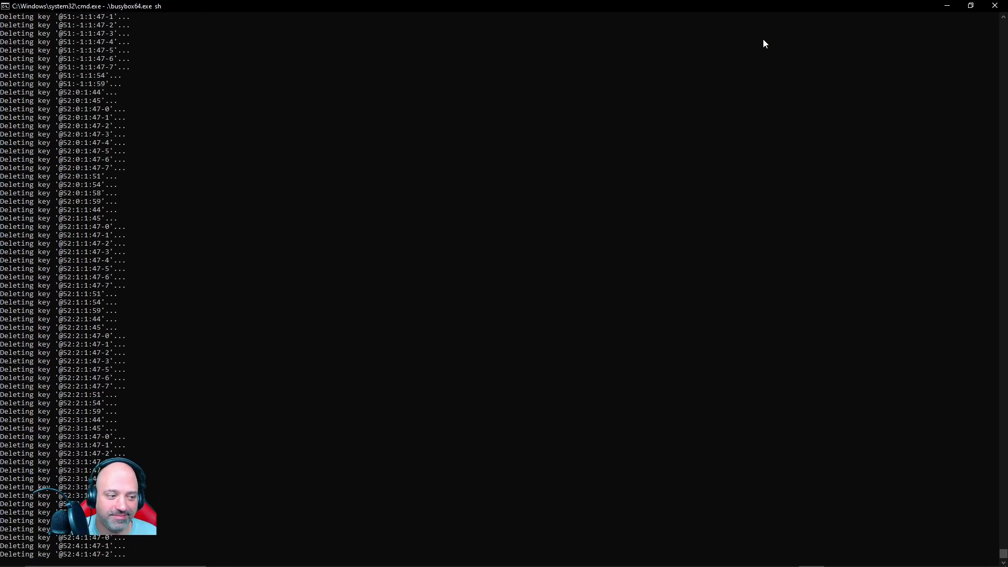
{"action": "type", "text": "./mcberepair.exe rmkeys GTNGYBrbCgA= portals"}
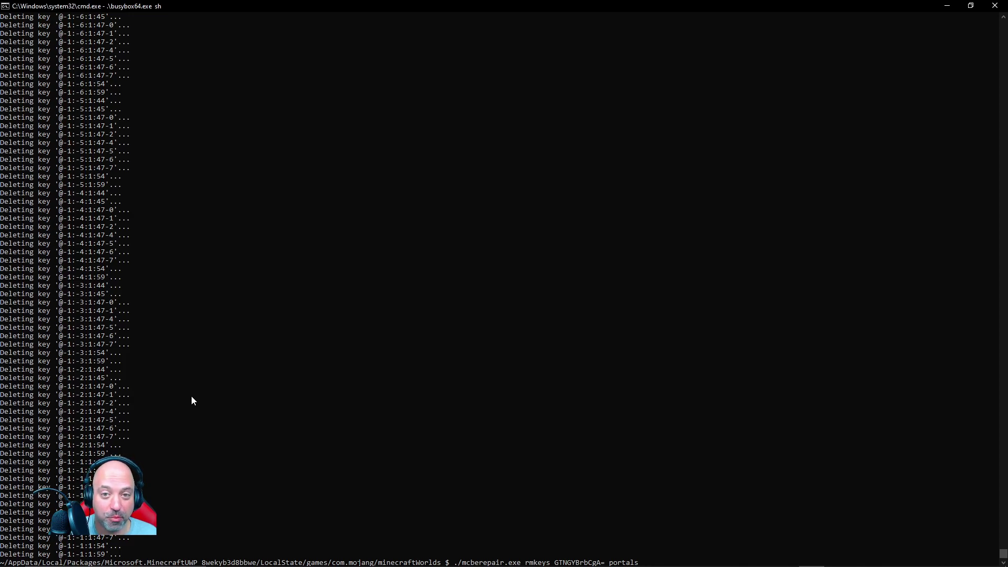
{"action": "key", "text": "Return"}
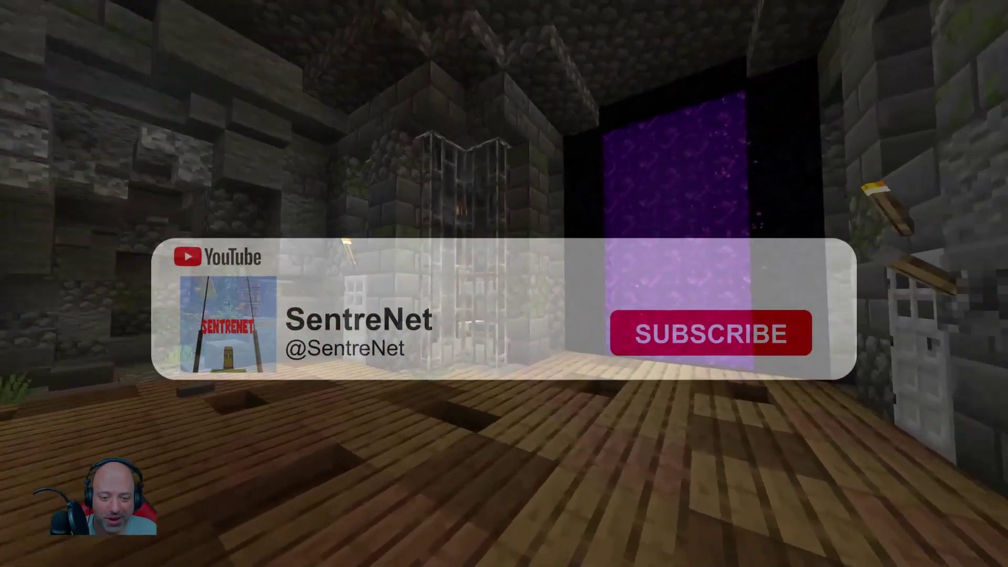
{"action": "key", "text": "w"}
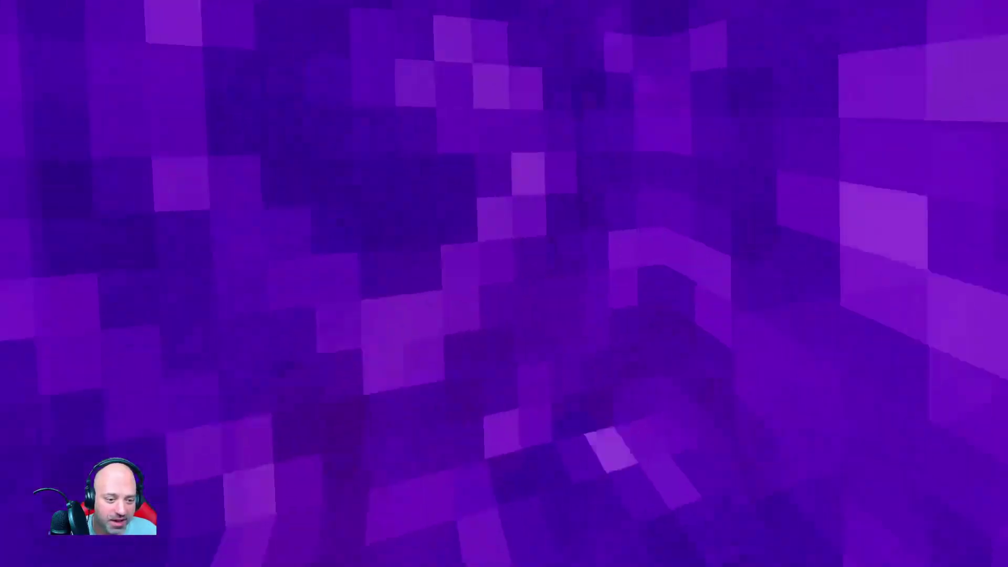
Walk out into the Nether and fly around the warped forest and lava lake
{"action": "key", "text": "w"}
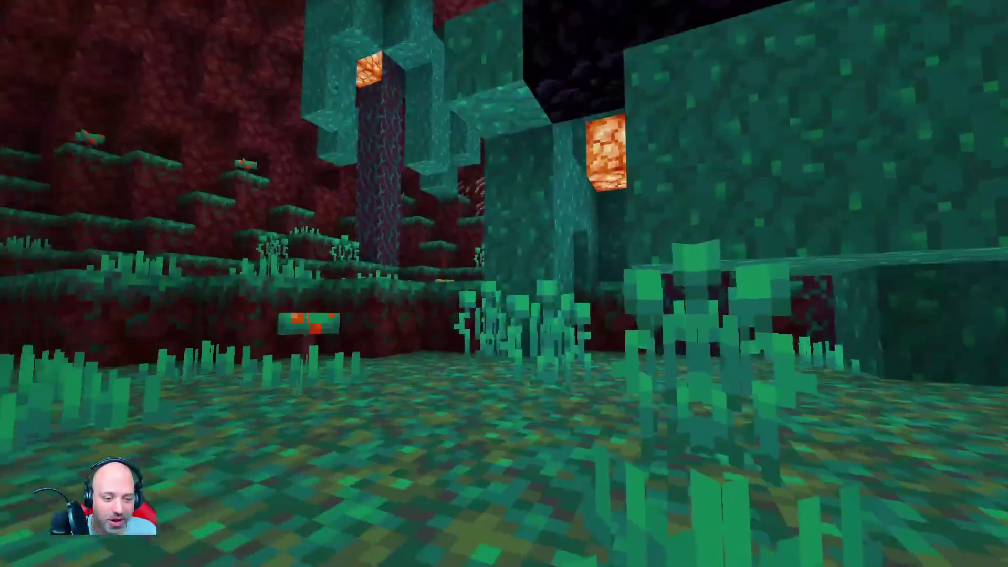
{"action": "key", "text": "w"}
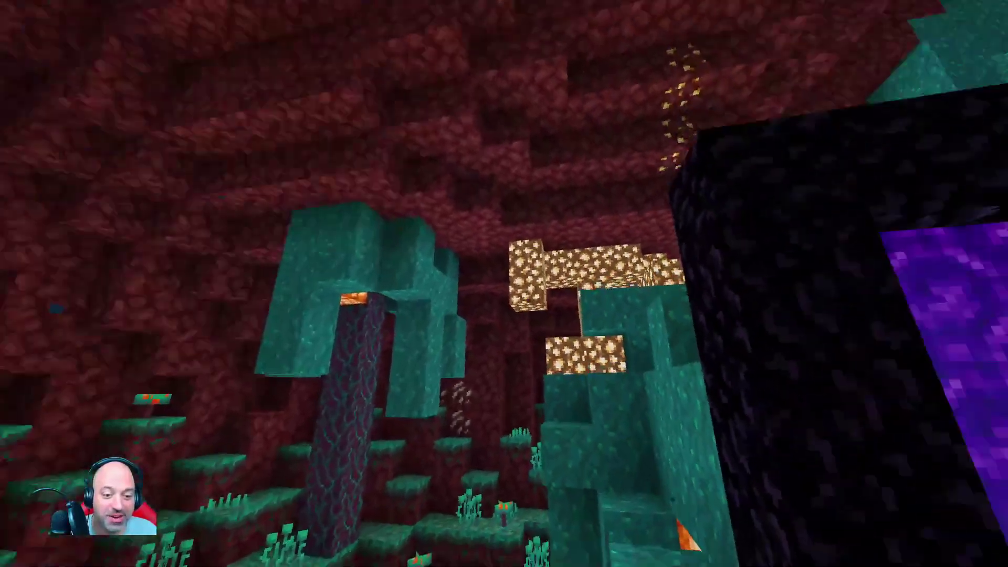
{"action": "key", "text": "space"}
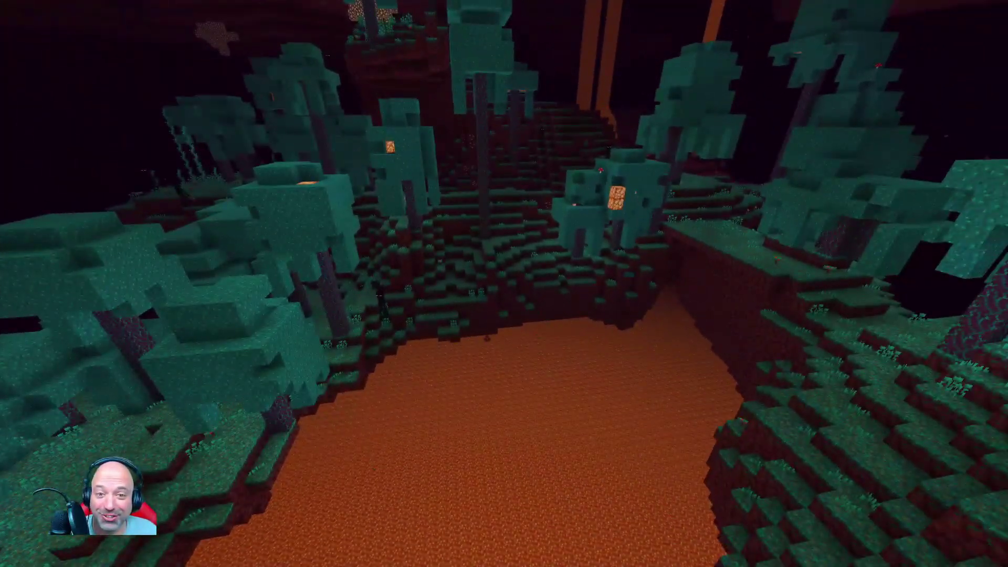
{"action": "key", "text": "w"}
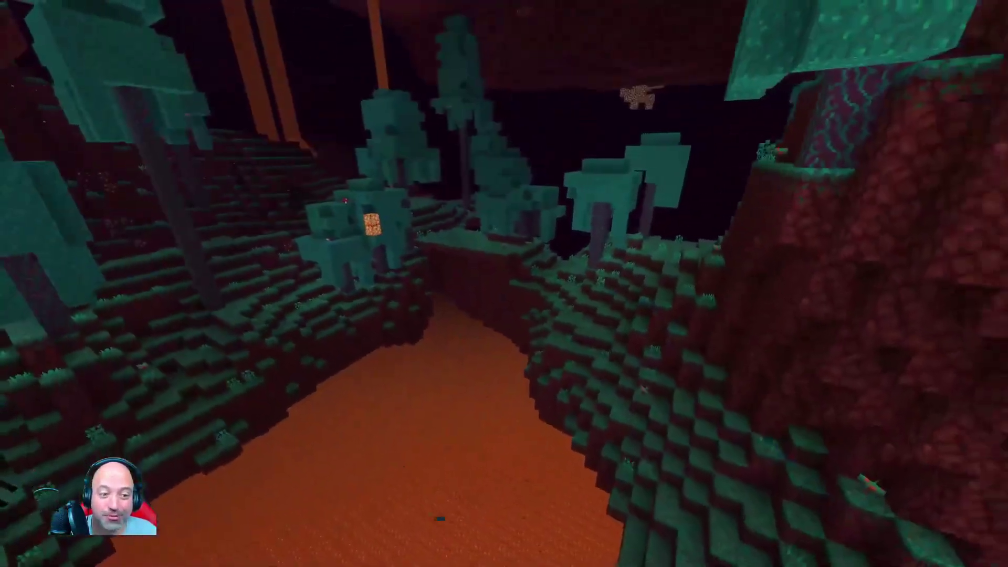
{"action": "key", "text": "s"}
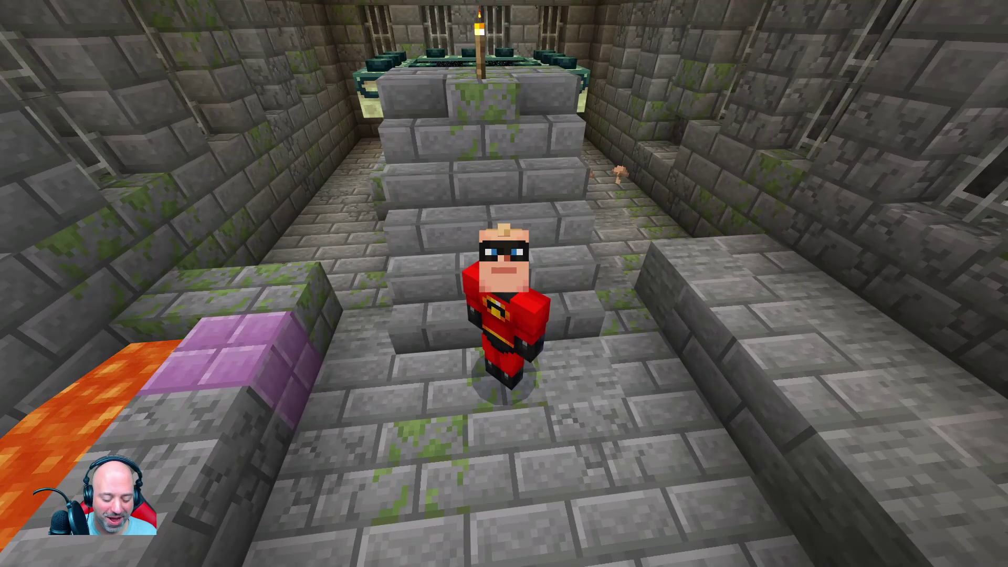
Switch to first-person, climb to the End portal, drop in and fly off the obsidian platform
{"action": "key", "text": "F5"}
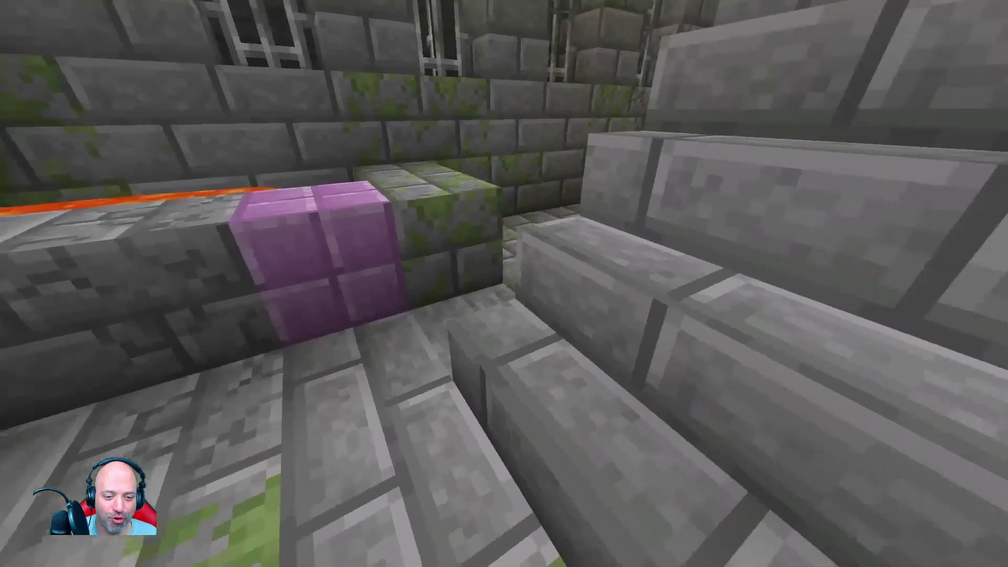
{"action": "key", "text": "w"}
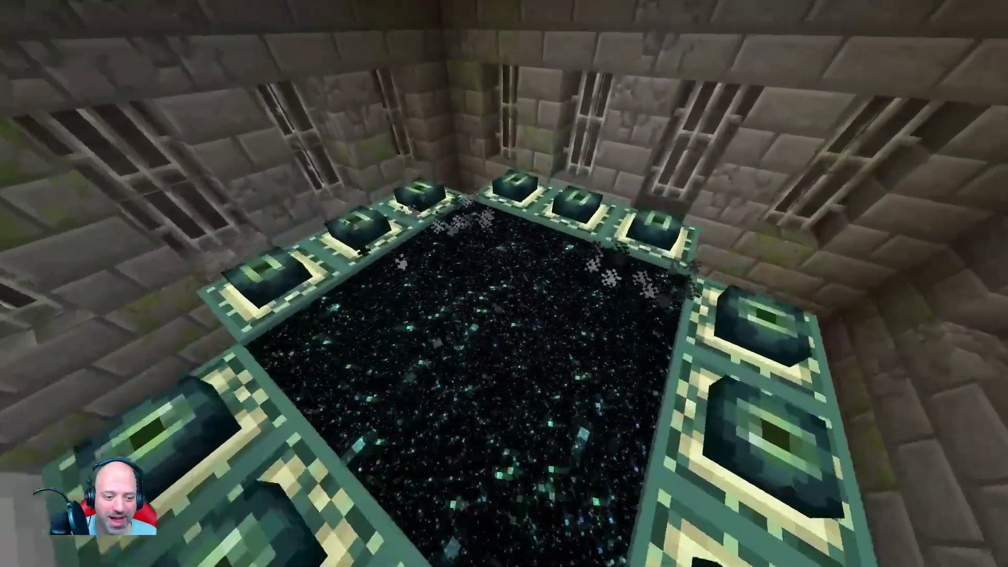
{"action": "key", "text": "w"}
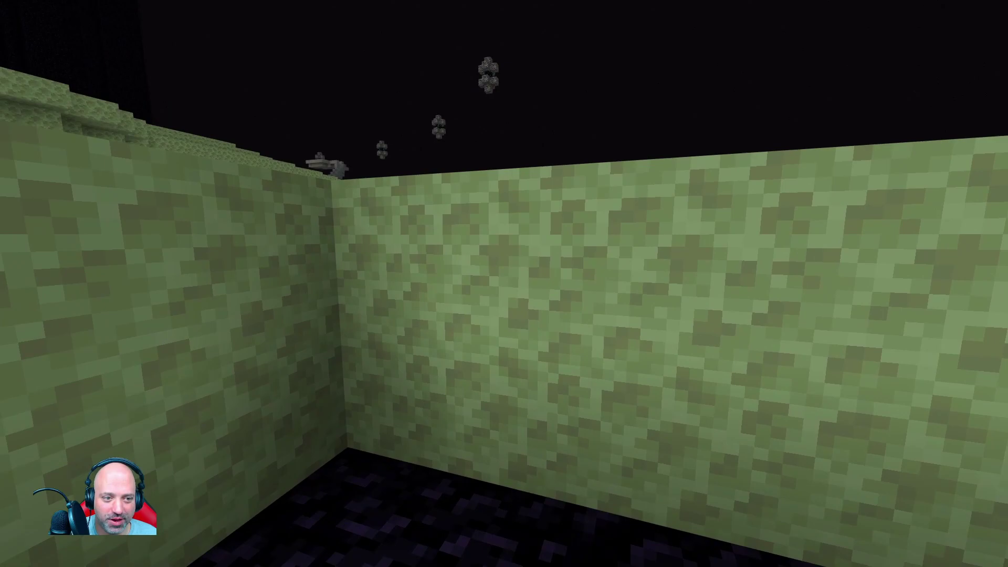
{"action": "key", "text": "space"}
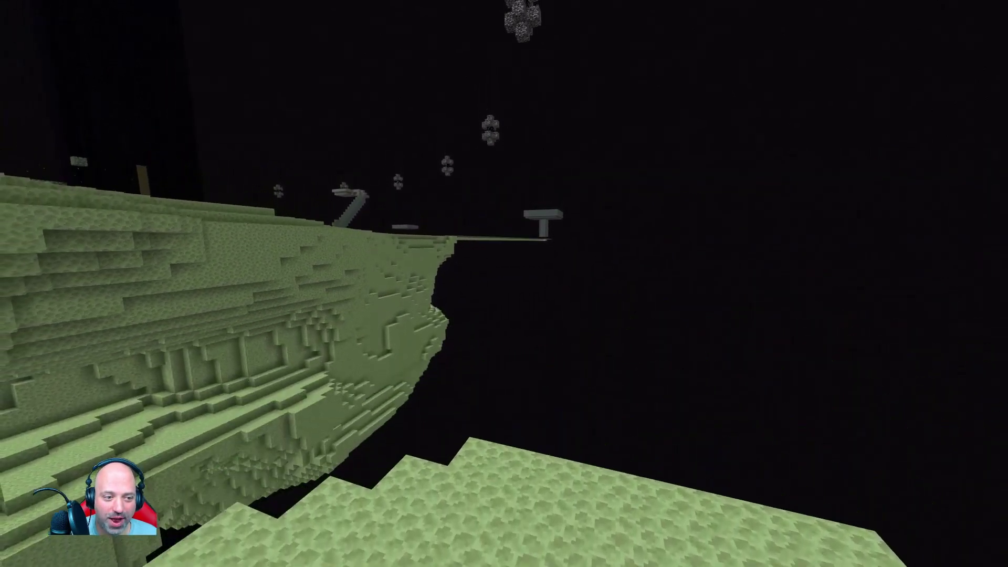
Fly over the main End island past the obsidian pillars and endermen toward the exit portal
{"action": "key", "text": "s"}
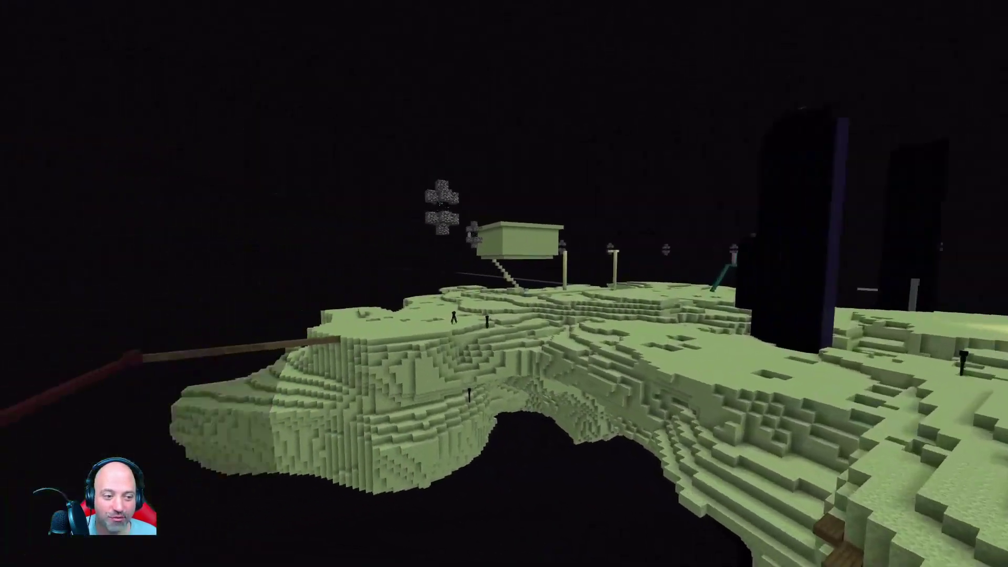
{"action": "key", "text": "a"}
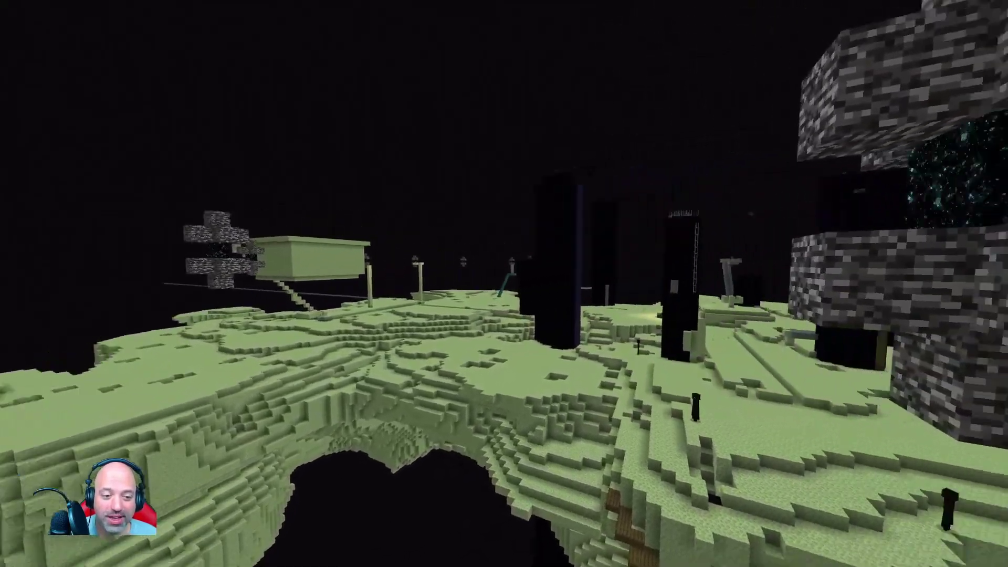
{"action": "key", "text": "w"}
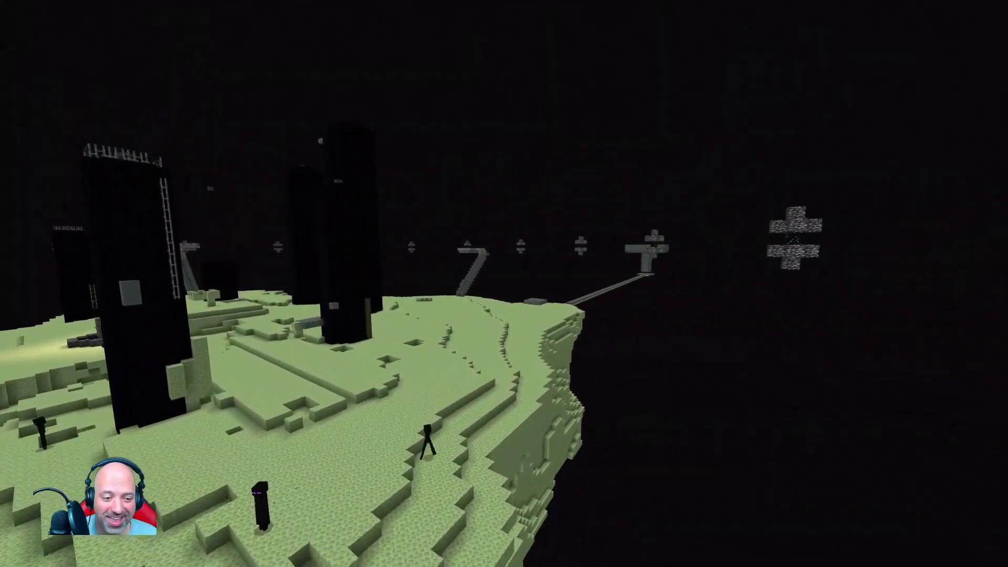
{"action": "key", "text": "w"}
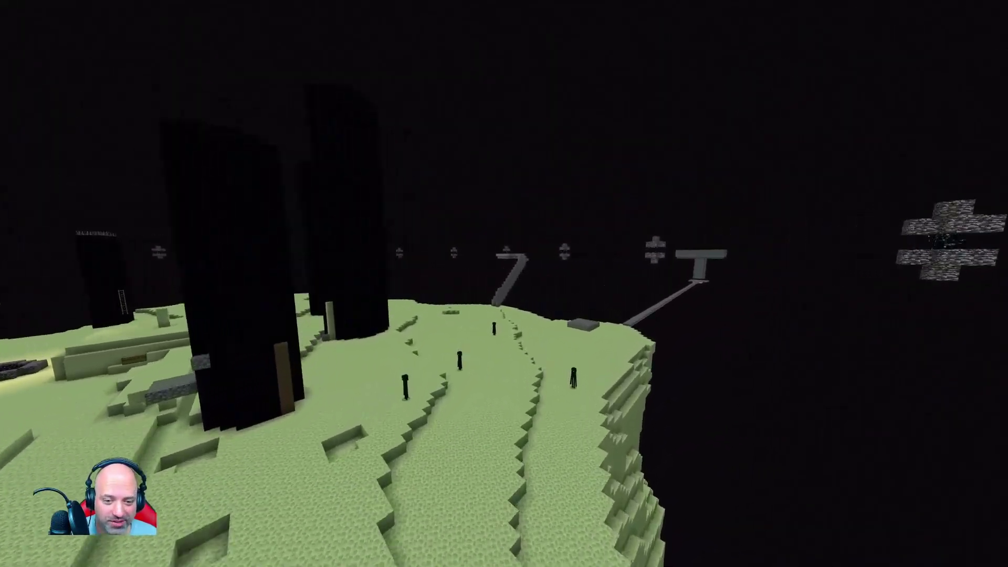
{"action": "key", "text": "w"}
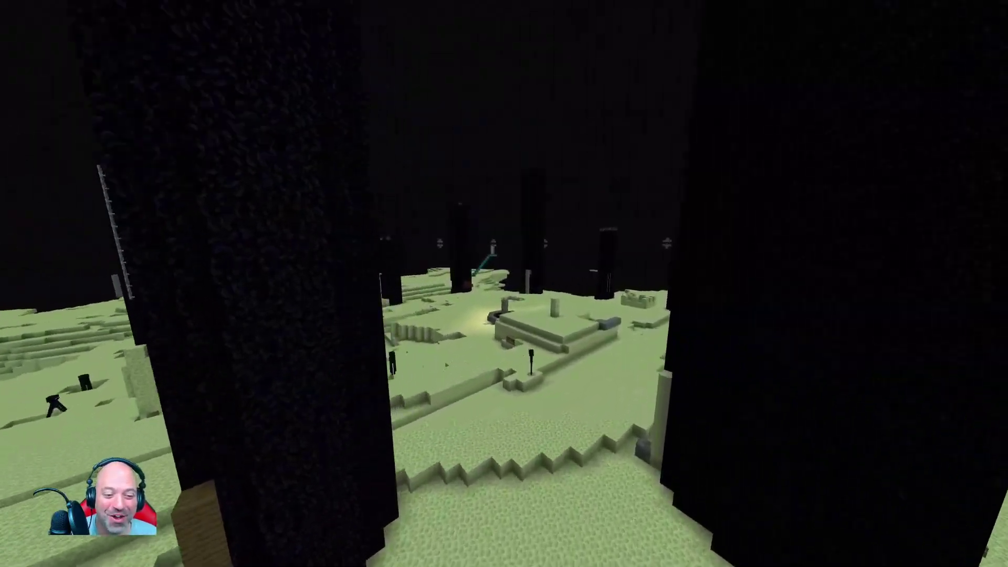
{"action": "key", "text": "w"}
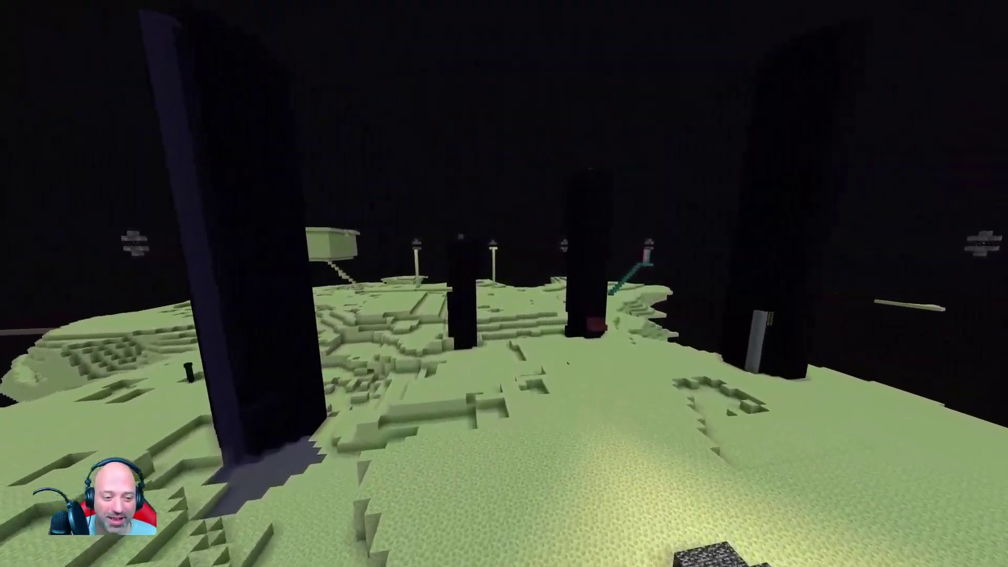
Put a stack of Ender Pearls, found by searching 'ende', into the first hotbar slot
{"action": "key", "text": "e"}
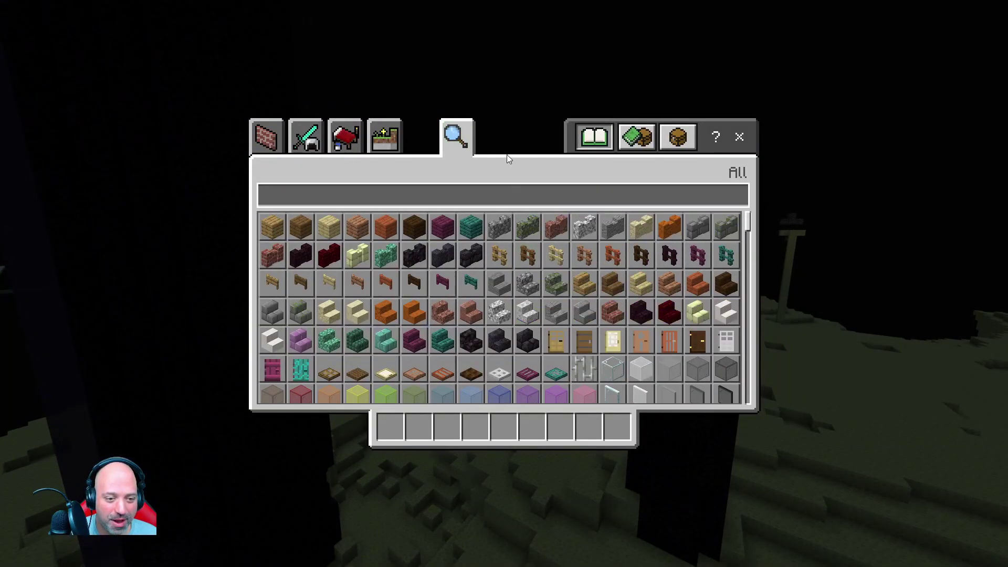
{"action": "type", "text": "ende"}
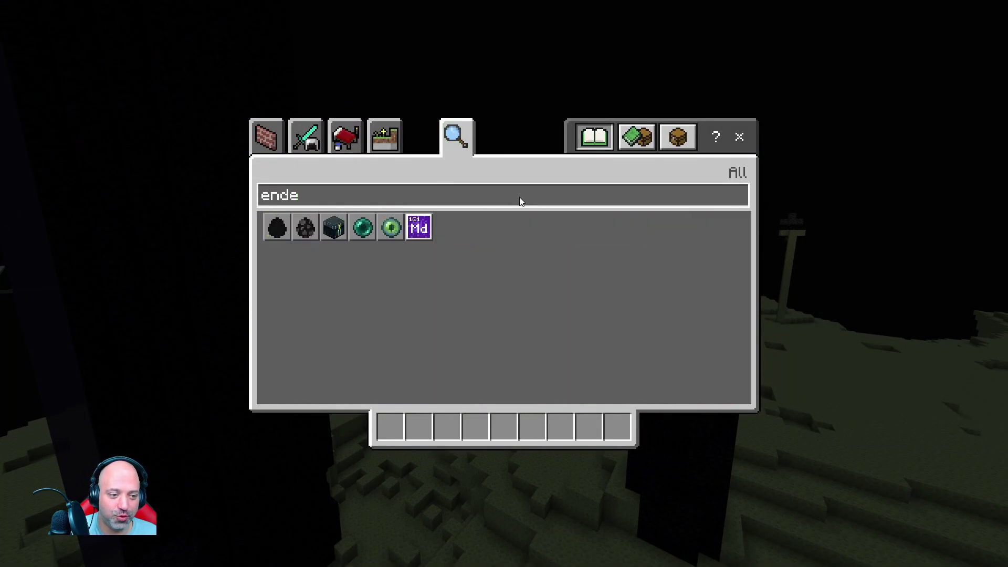
{"action": "left_click", "coordinate": [362, 227]}
{"action": "left_click", "coordinate": [390, 426]}
{"action": "key", "text": "Escape"}
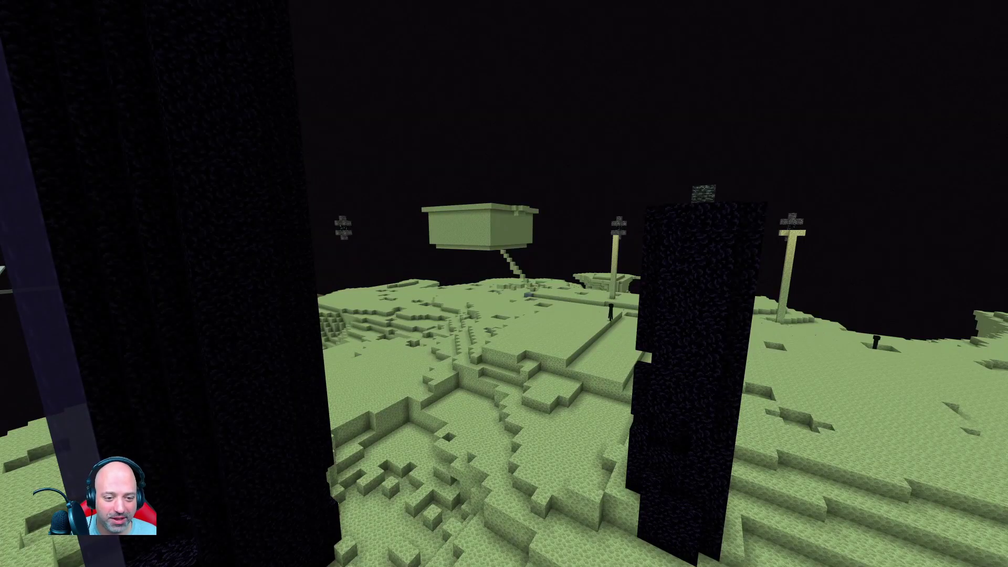
Fly across the outer End islands and land at the End city tower's base
{"action": "key", "text": "w"}
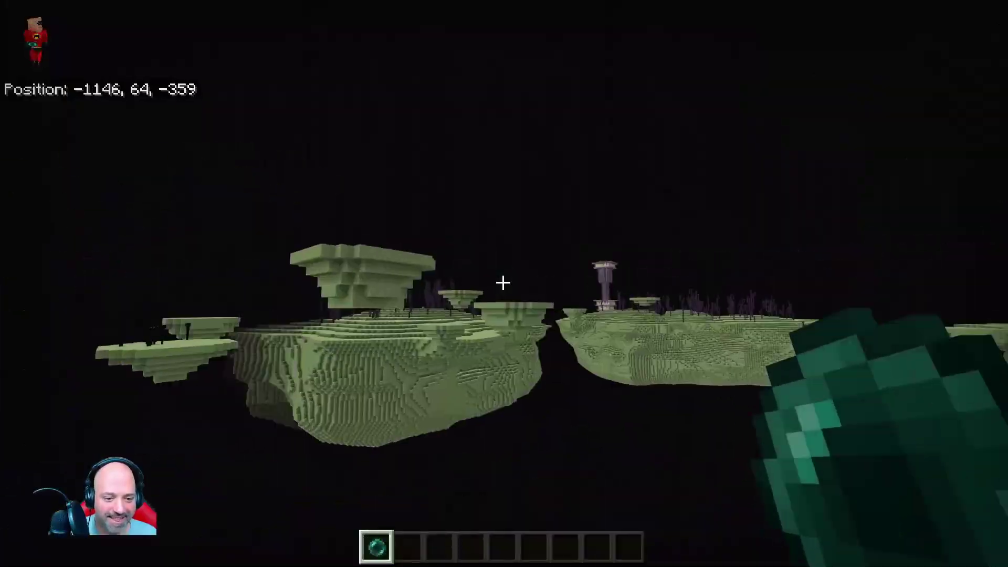
{"action": "key", "text": "w"}
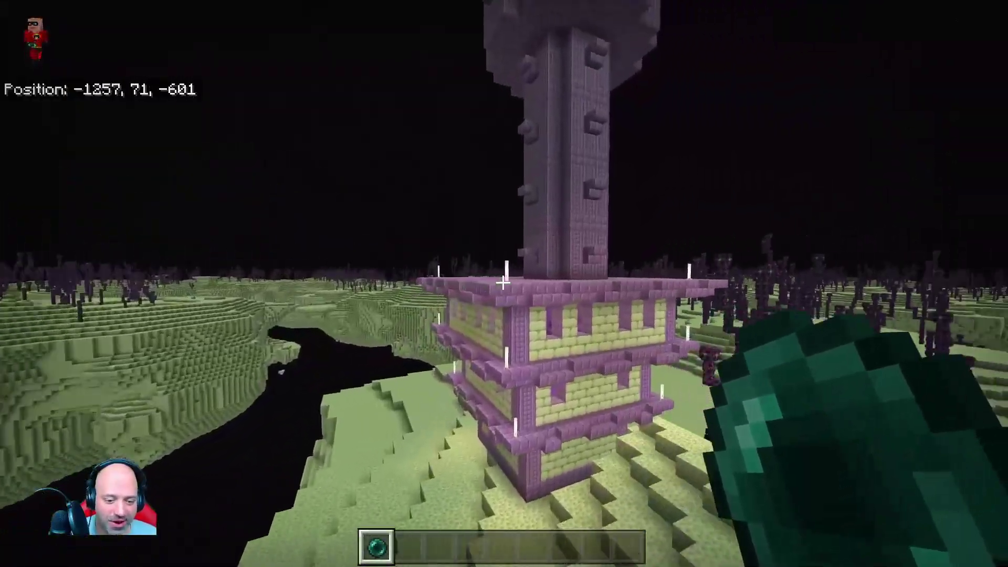
{"action": "key", "text": "w"}
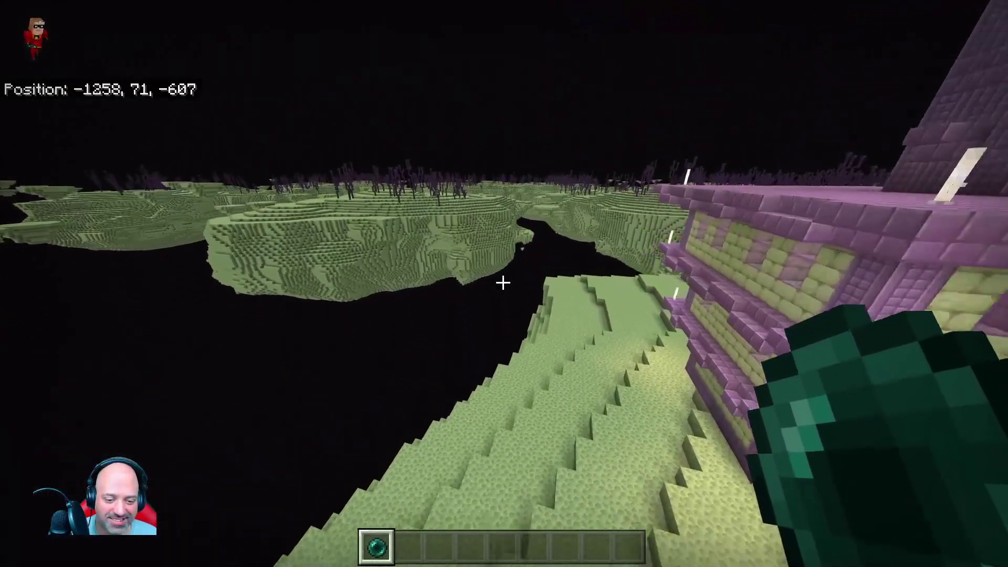
{"action": "key", "text": "w"}
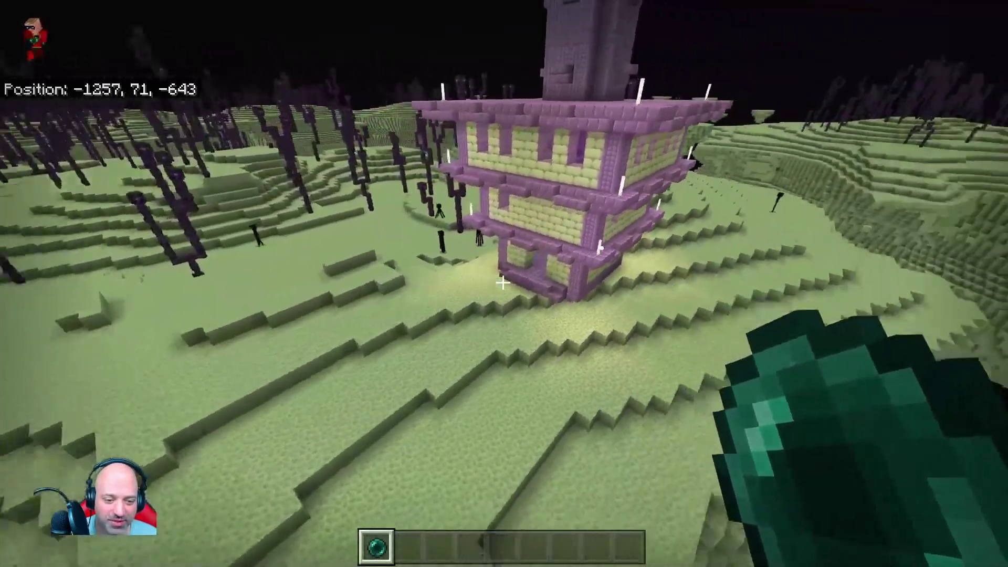
{"action": "key", "text": "w"}
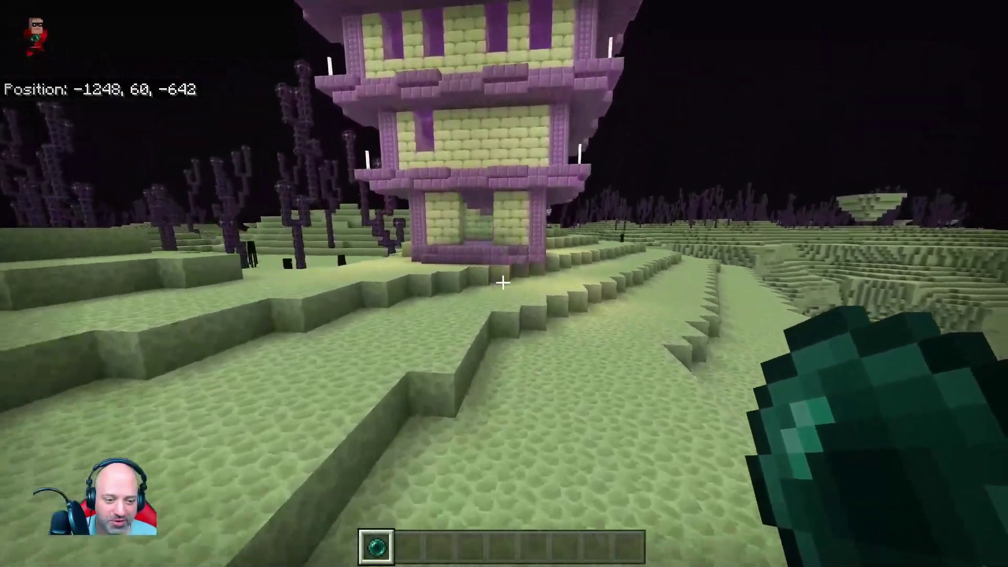
{"action": "key", "text": "w"}
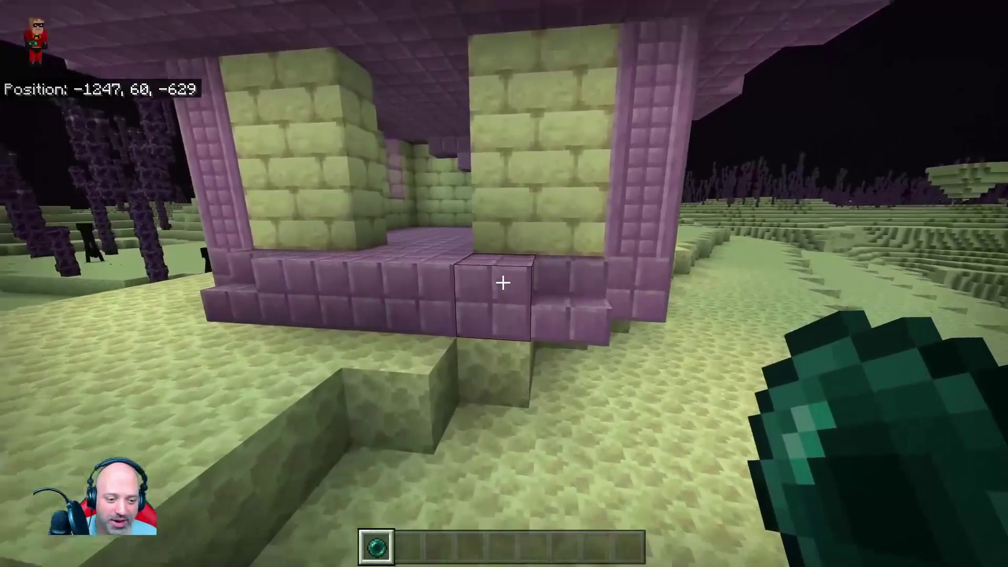
Pick the purpur block and lay a row of purpur blocks beside the tower
{"action": "middle_click", "coordinate": [503, 283]}
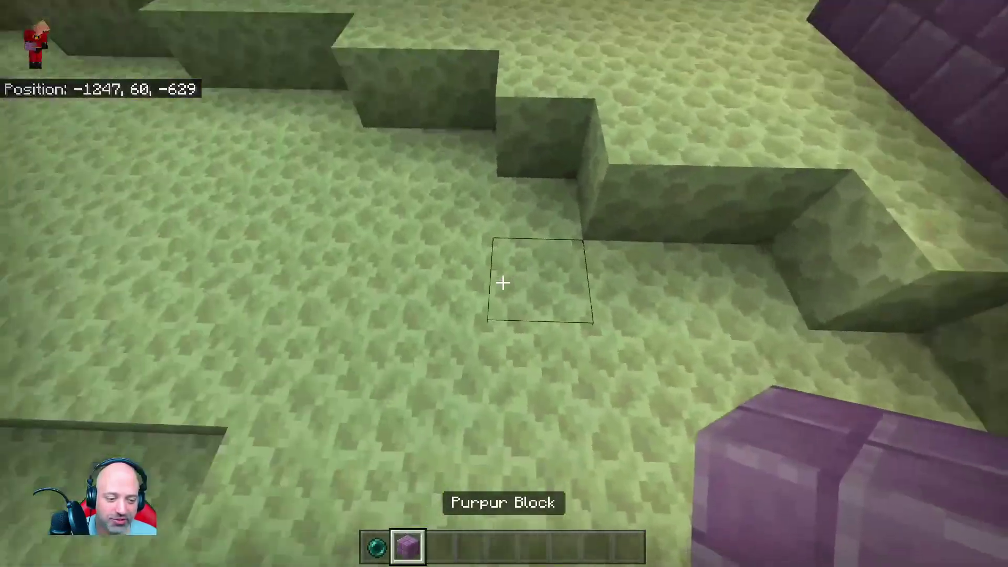
{"action": "right_click", "coordinate": [503, 283]}
{"action": "key", "text": "a"}
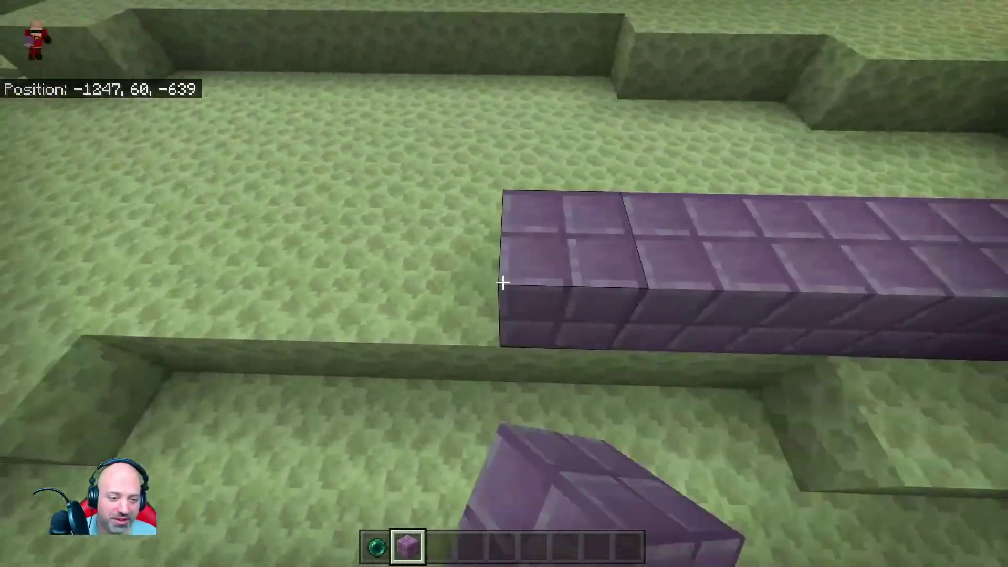
{"action": "right_click", "coordinate": [502, 283]}
{"action": "key", "text": "a"}
{"action": "key", "text": "d"}
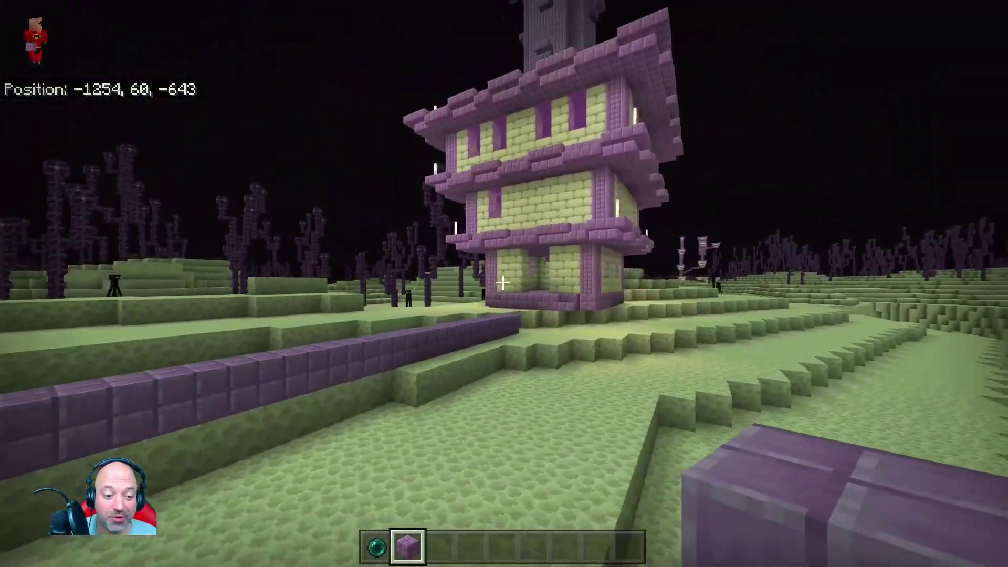
Walk further across the End terrain and open the command chat
{"action": "key", "text": "w"}
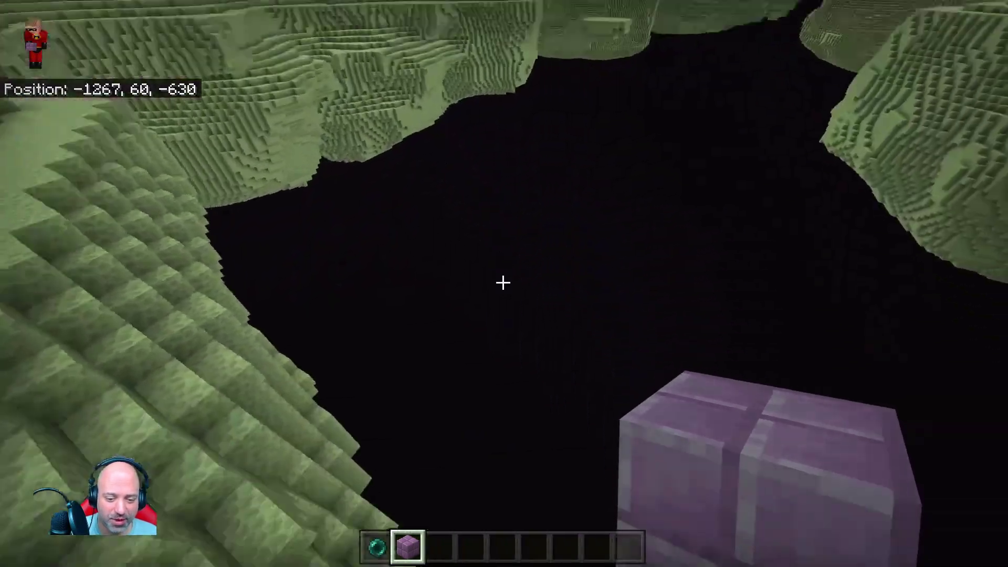
{"action": "key", "text": "w"}
{"action": "key", "text": "slash"}
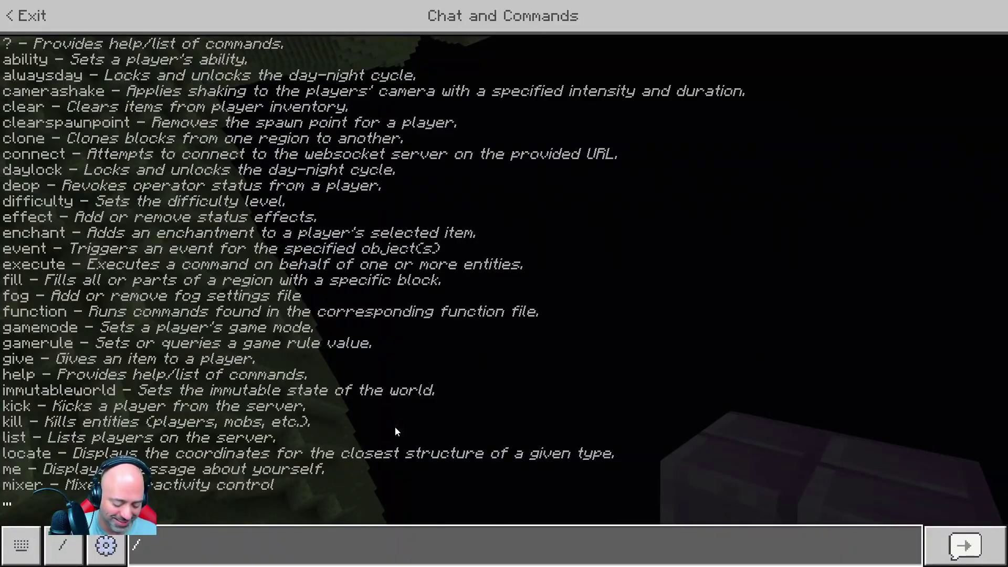
Run /gamemode s in chat to put the player in survival mode
{"action": "type", "text": "gamemode s"}
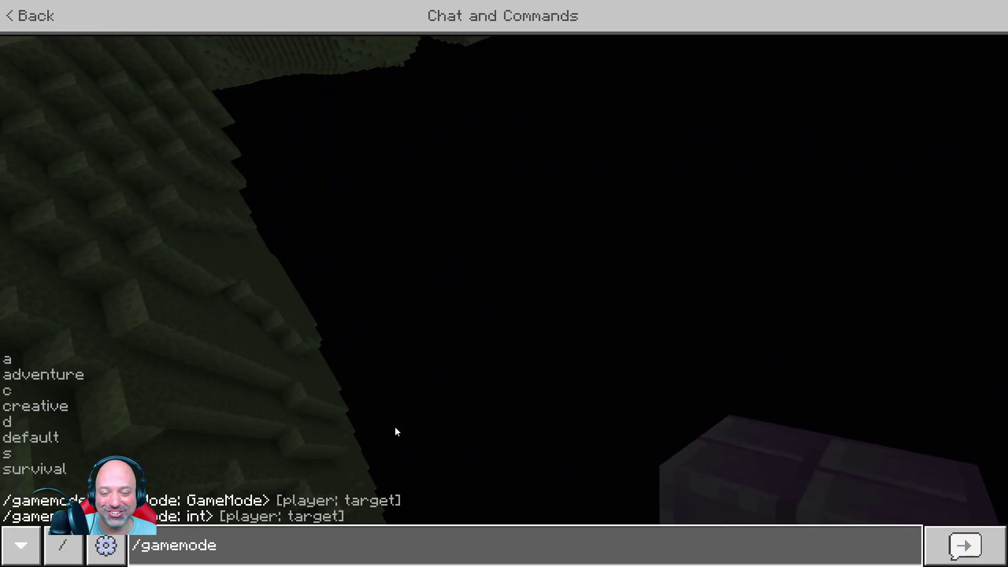
{"action": "key", "text": "Return"}
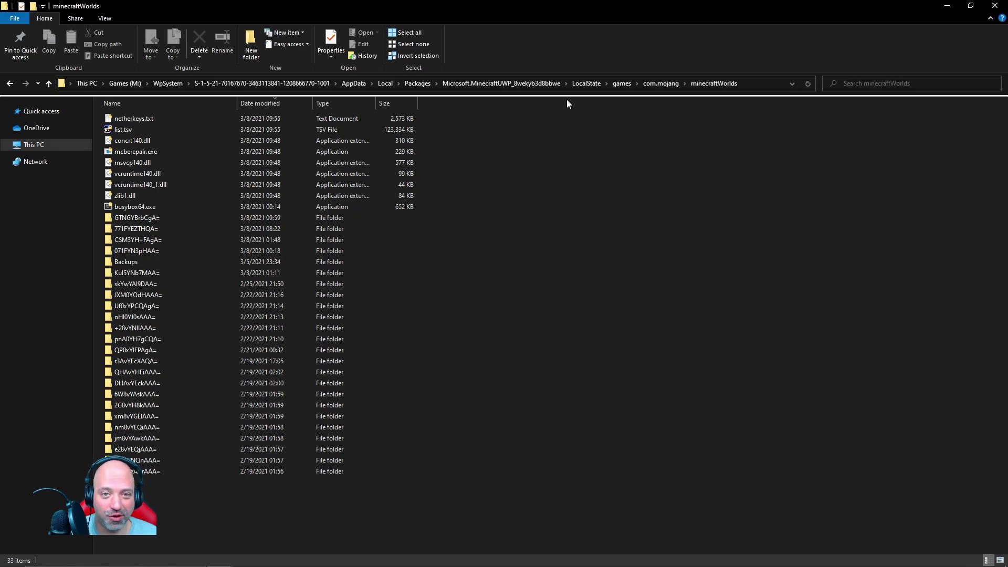
Open the GTNGYBrbCgA= folder and check levelname.txt reads BrokeRockSMP S3 Base
{"action": "left_click", "coordinate": [239, 221]}
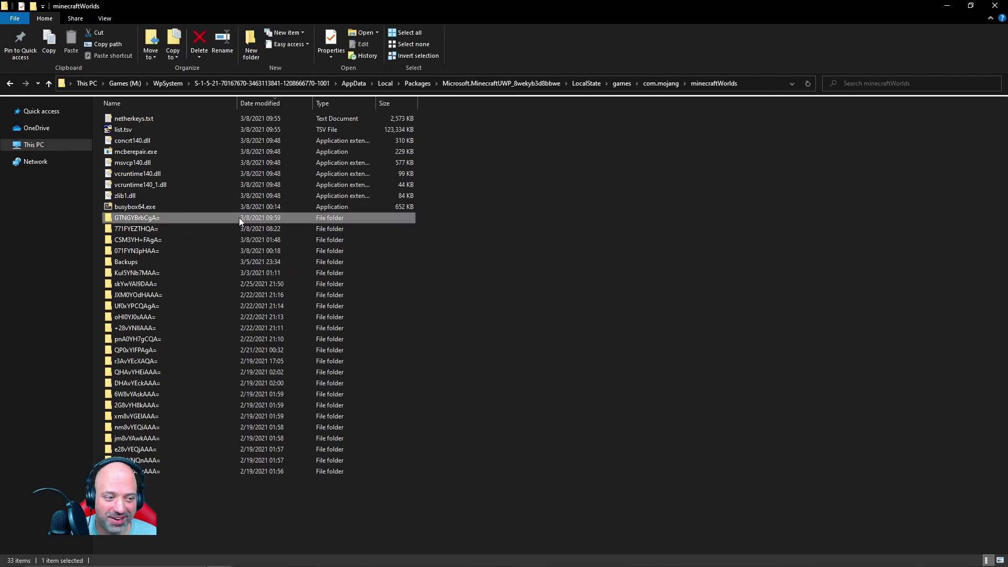
{"action": "mouse_move", "coordinate": [130, 219]}
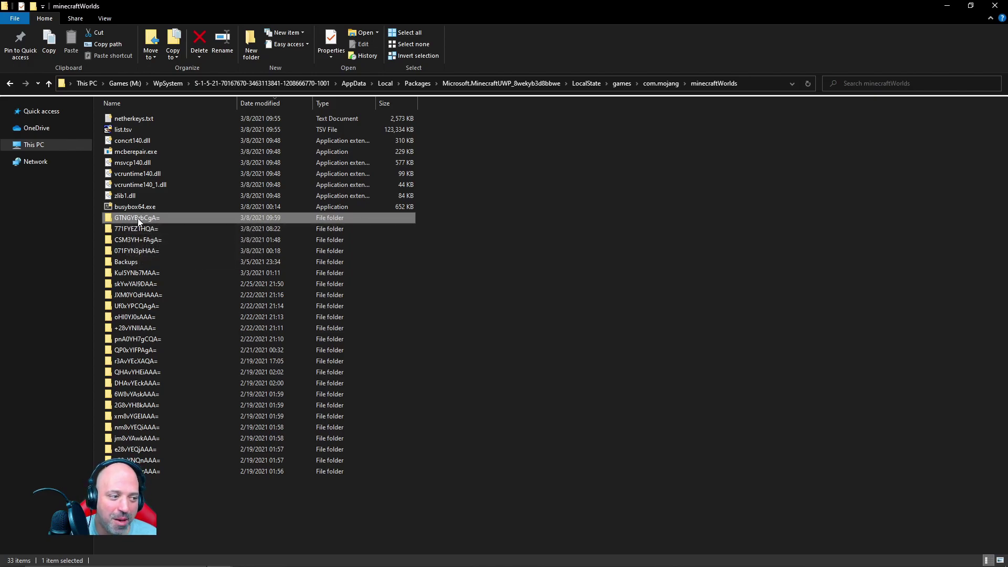
{"action": "double_click", "coordinate": [138, 218]}
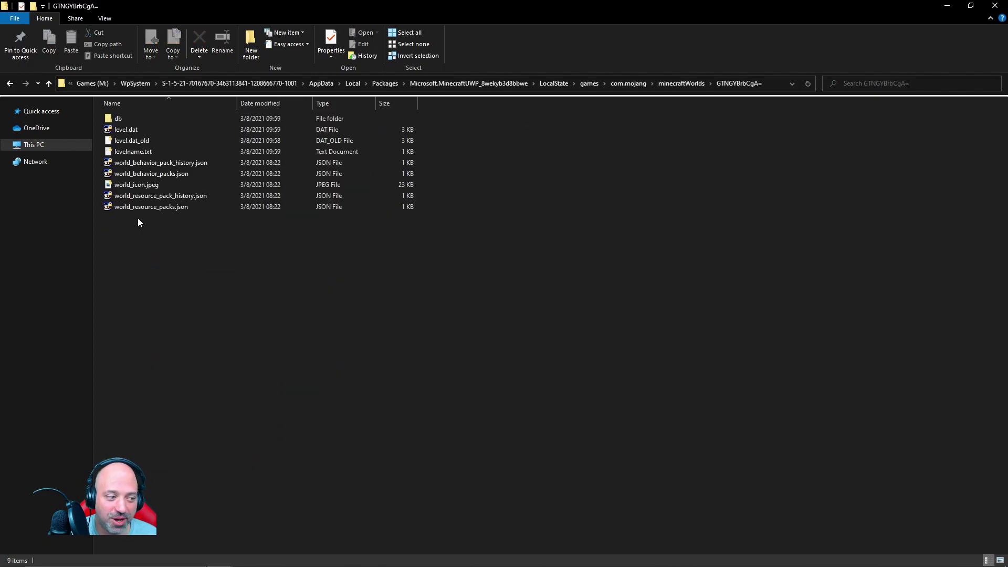
{"action": "double_click", "coordinate": [133, 152]}
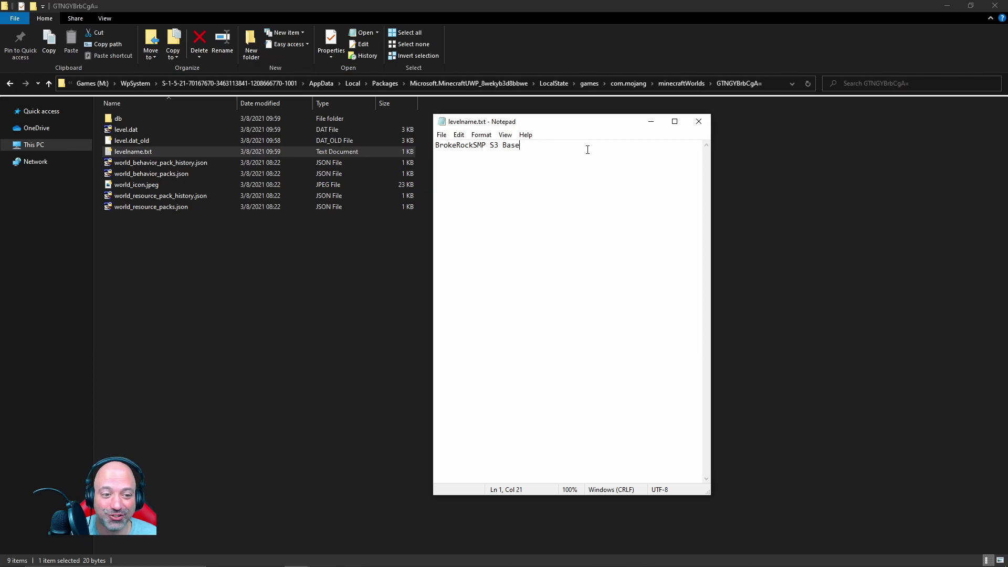
{"action": "key", "text": "ctrl+a"}
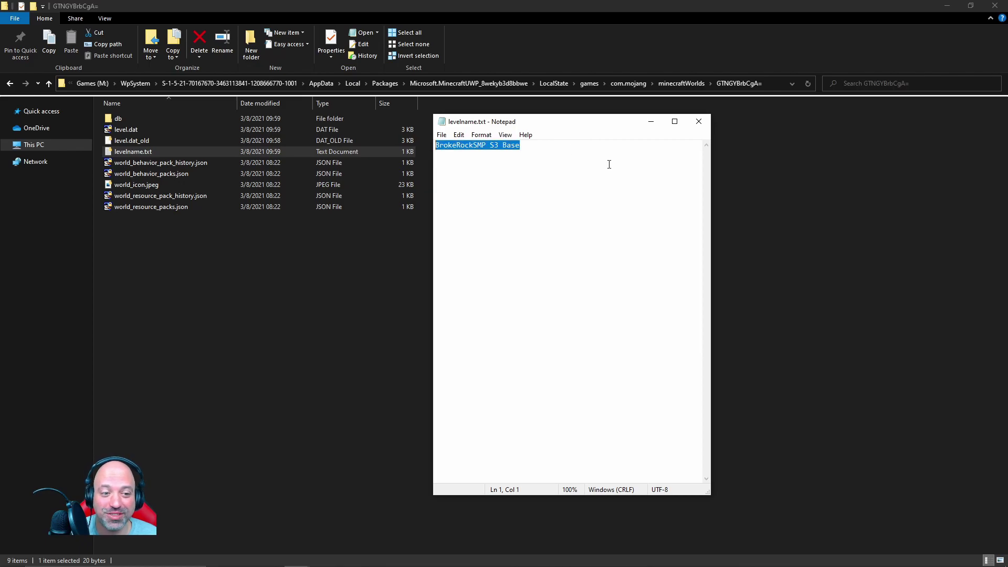
{"action": "left_click", "coordinate": [698, 122]}
Copy the folder name GTNGYBrbCgA= from the rename field, leaving the name unchanged
{"action": "left_click", "coordinate": [681, 82]}
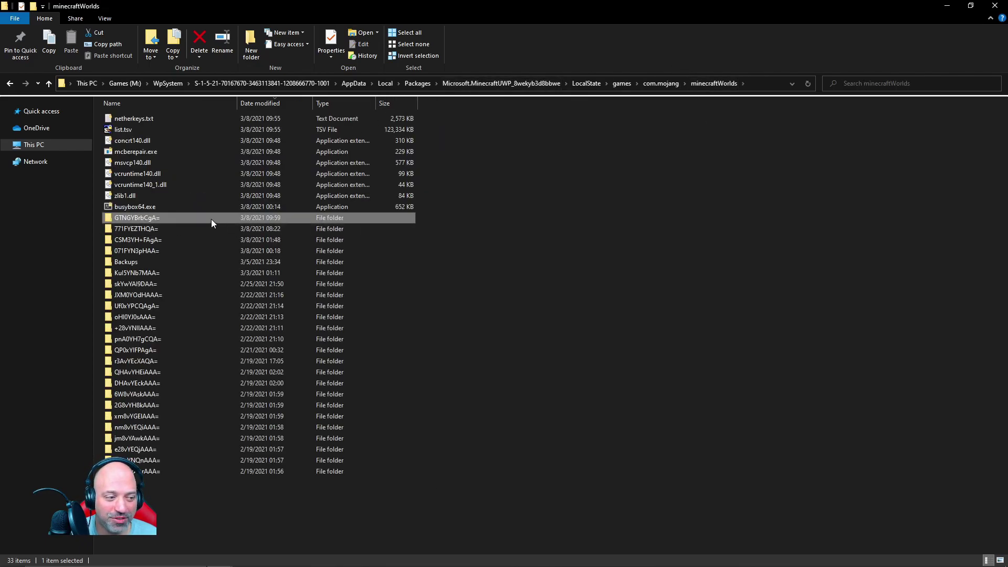
{"action": "right_click", "coordinate": [122, 218]}
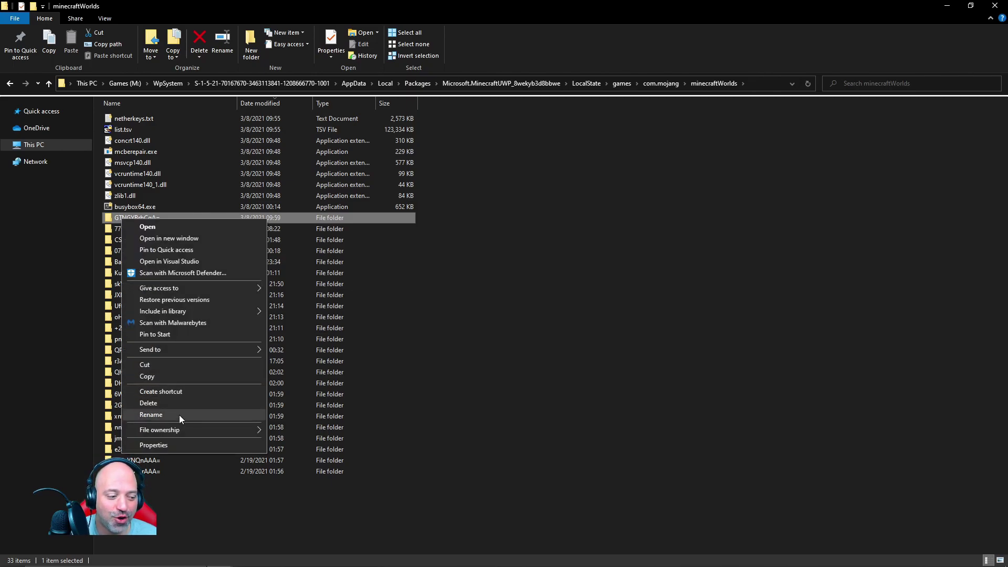
{"action": "left_click", "coordinate": [178, 415]}
{"action": "right_click", "coordinate": [147, 218]}
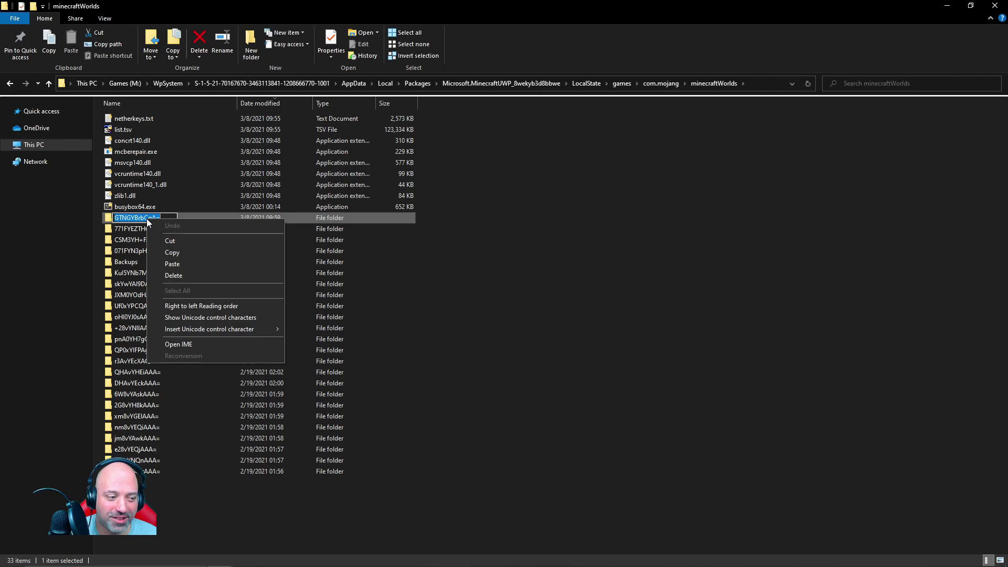
{"action": "left_click", "coordinate": [181, 252]}
{"action": "left_click", "coordinate": [647, 293]}
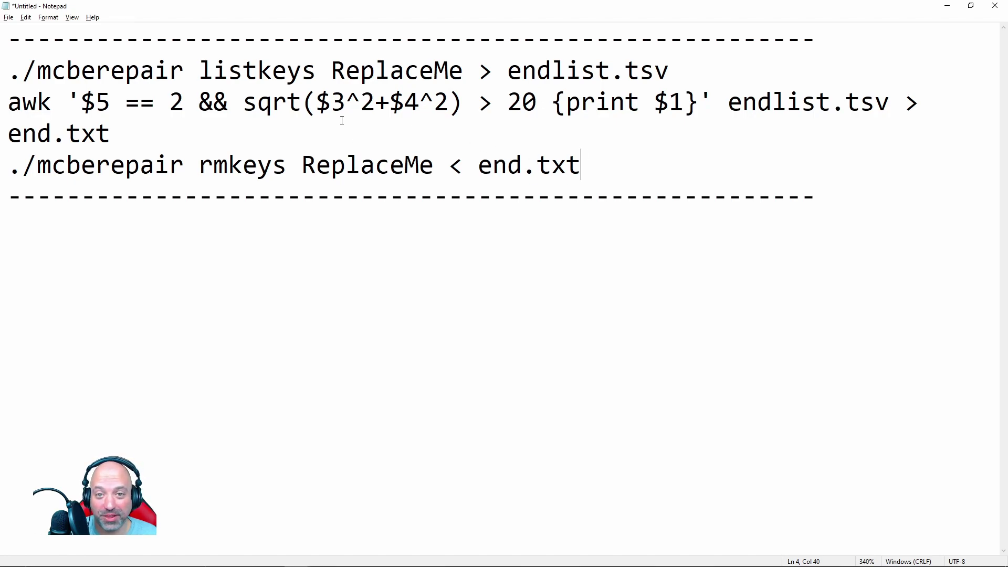
{"action": "left_click_drag", "start_coordinate": [331, 71], "coordinate": [464, 68]}
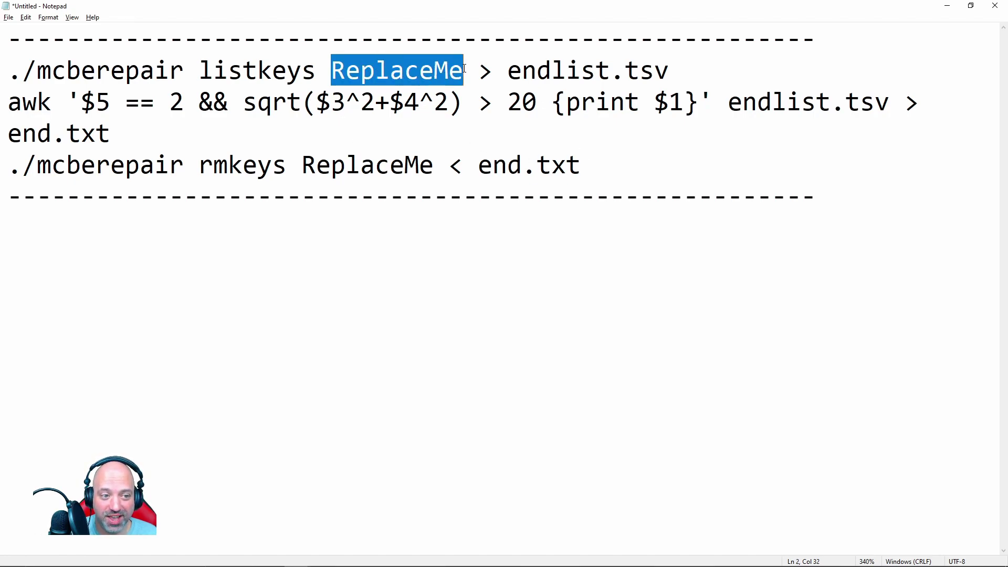
{"action": "right_click", "coordinate": [400, 67]}
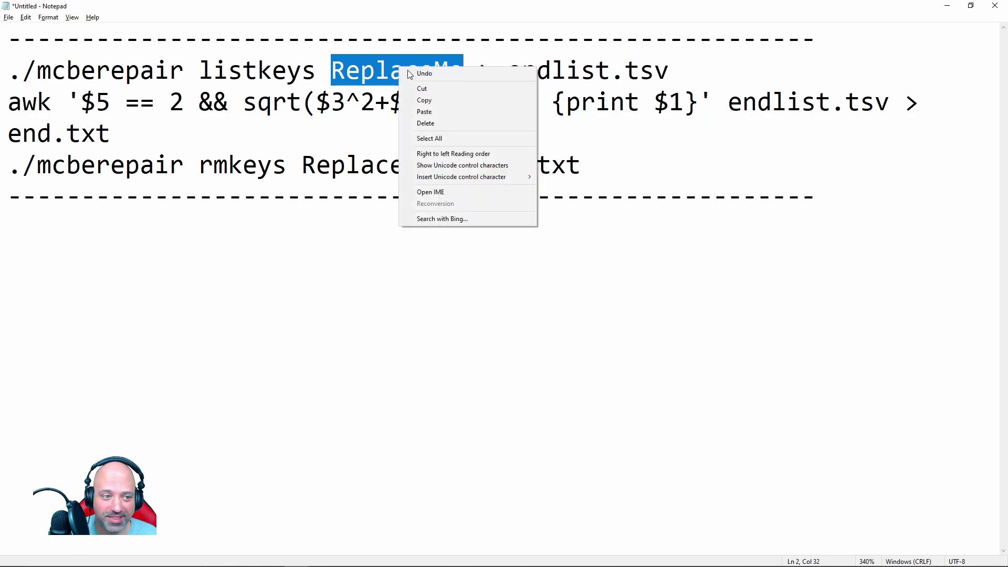
{"action": "left_click", "coordinate": [434, 113]}
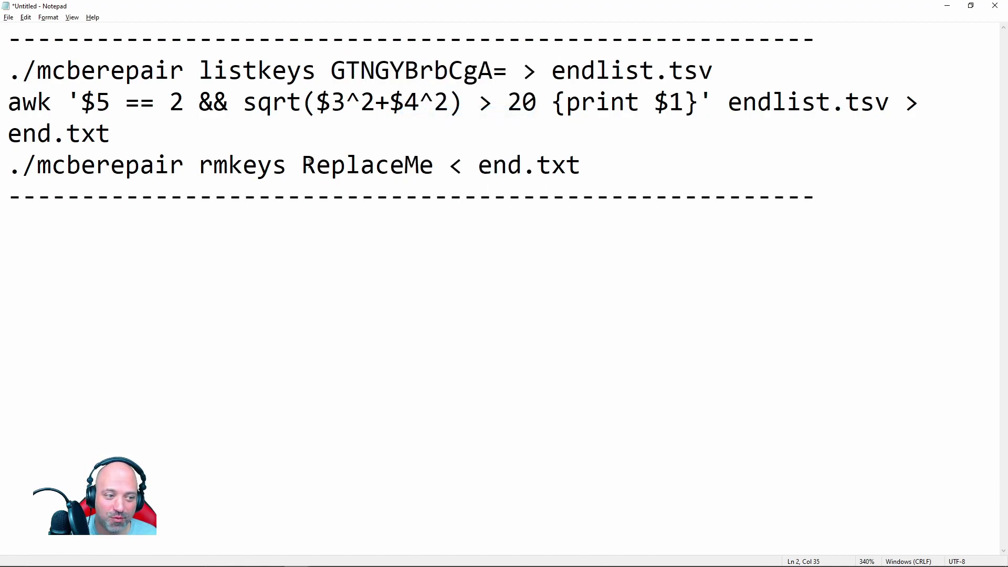
{"action": "left_click_drag", "start_coordinate": [302, 165], "coordinate": [429, 165]}
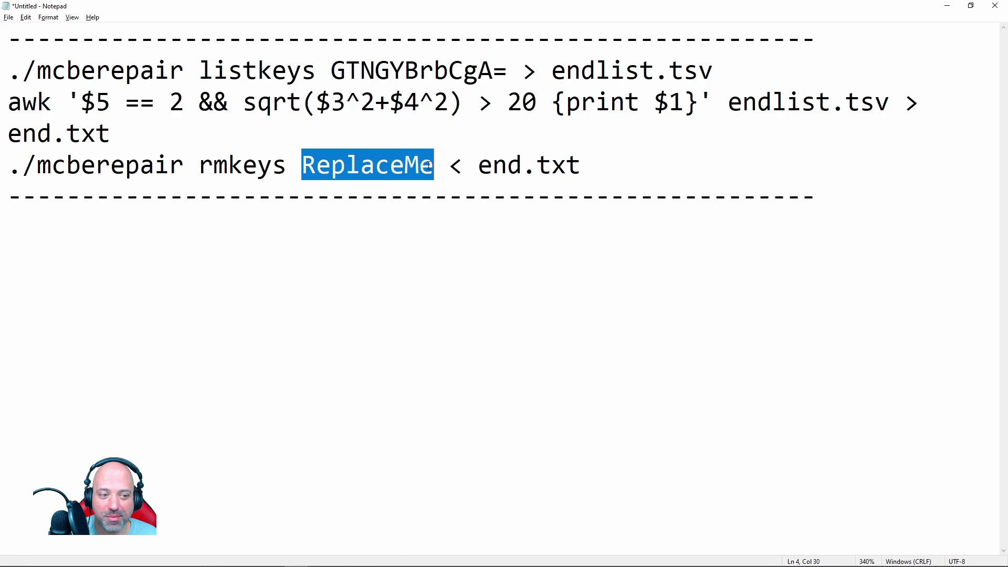
{"action": "right_click", "coordinate": [396, 166]}
{"action": "left_click", "coordinate": [440, 207]}
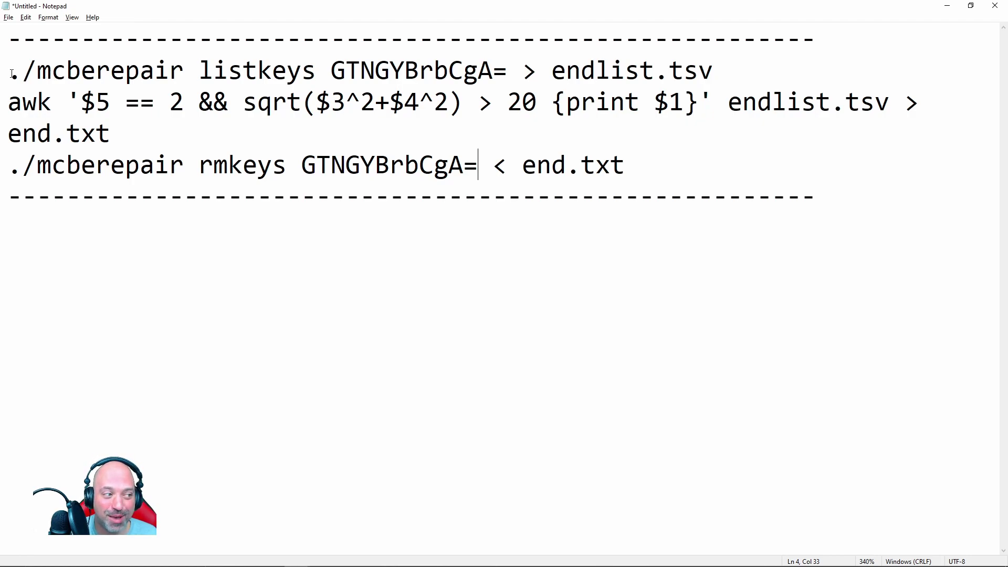
Review the listkeys, awk distance-20 filter and rmkeys end.txt command lines
{"action": "left_click_drag", "start_coordinate": [11, 74], "coordinate": [712, 63]}
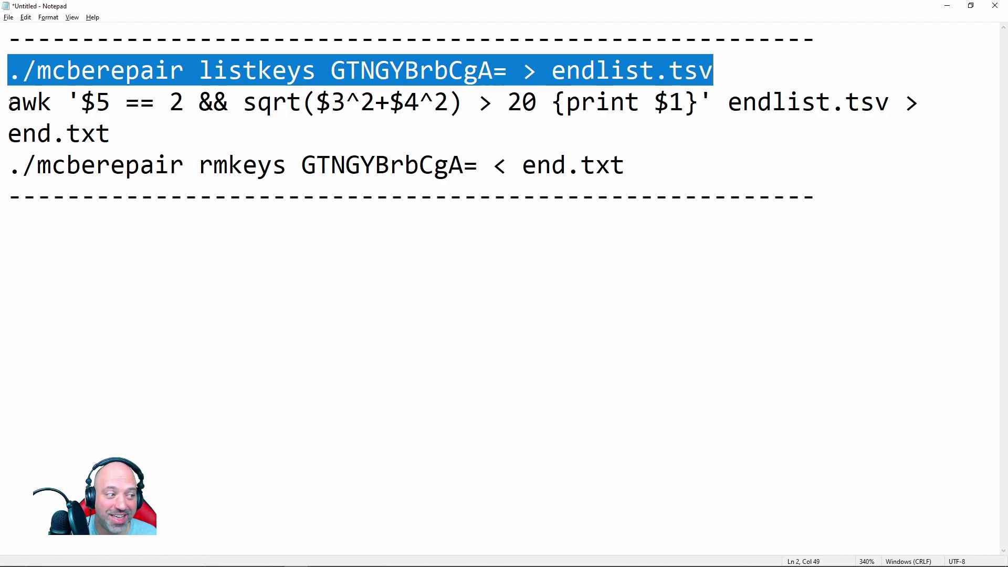
{"action": "left_click_drag", "start_coordinate": [10, 103], "coordinate": [112, 135]}
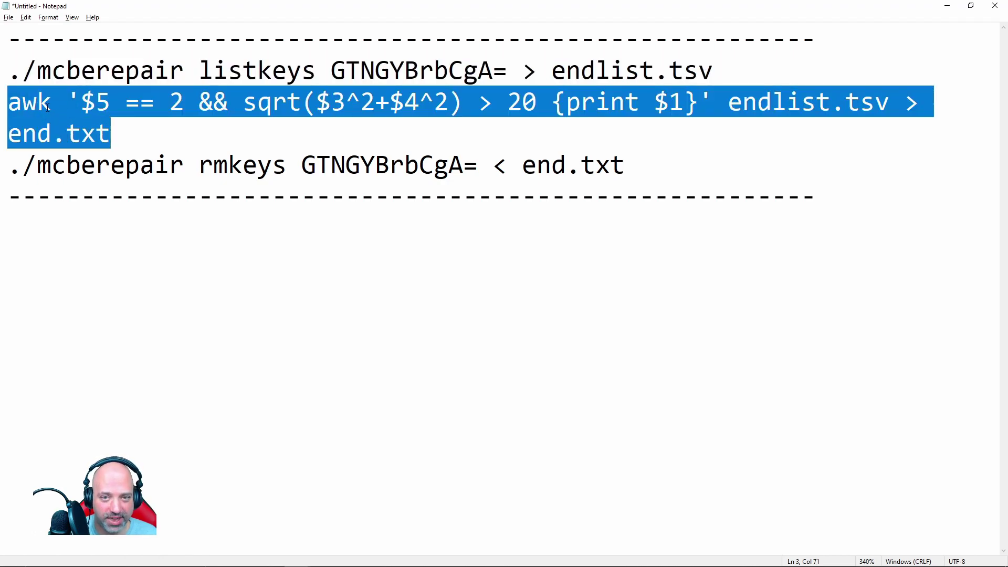
{"action": "left_click", "coordinate": [560, 109]}
{"action": "left_click_drag", "start_coordinate": [508, 102], "coordinate": [535, 102]}
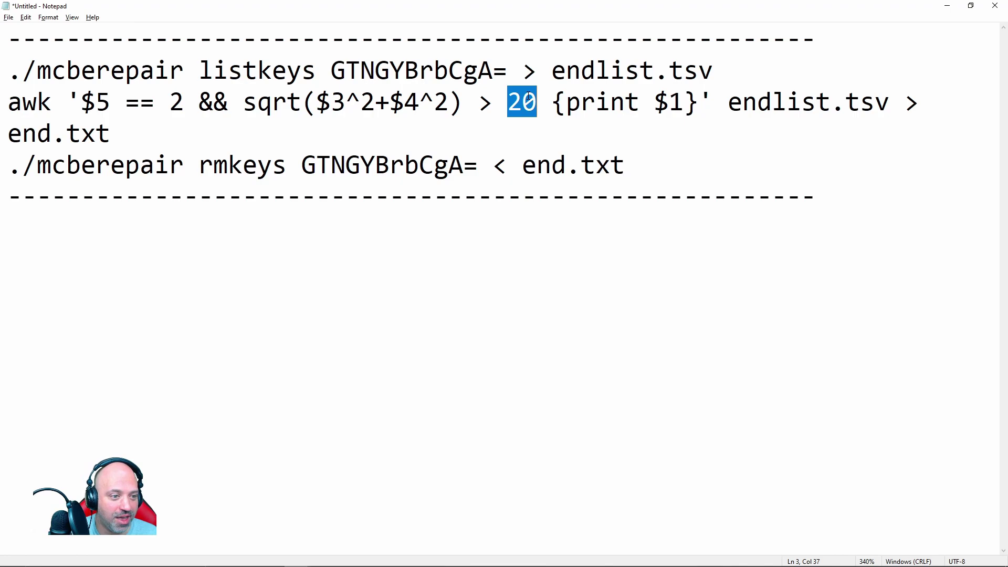
{"action": "left_click_drag", "start_coordinate": [14, 166], "coordinate": [630, 174]}
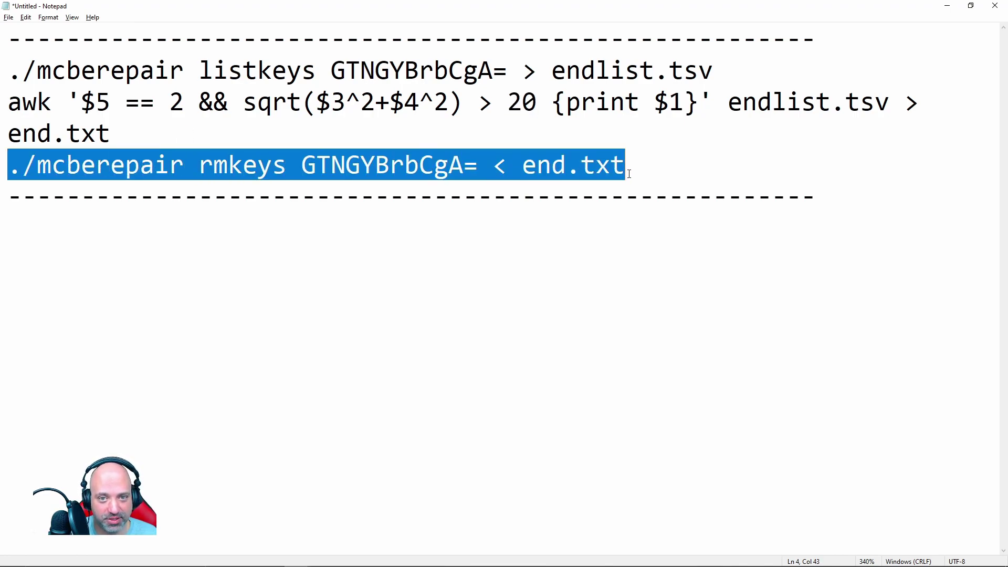
{"action": "double_click", "coordinate": [589, 101]}
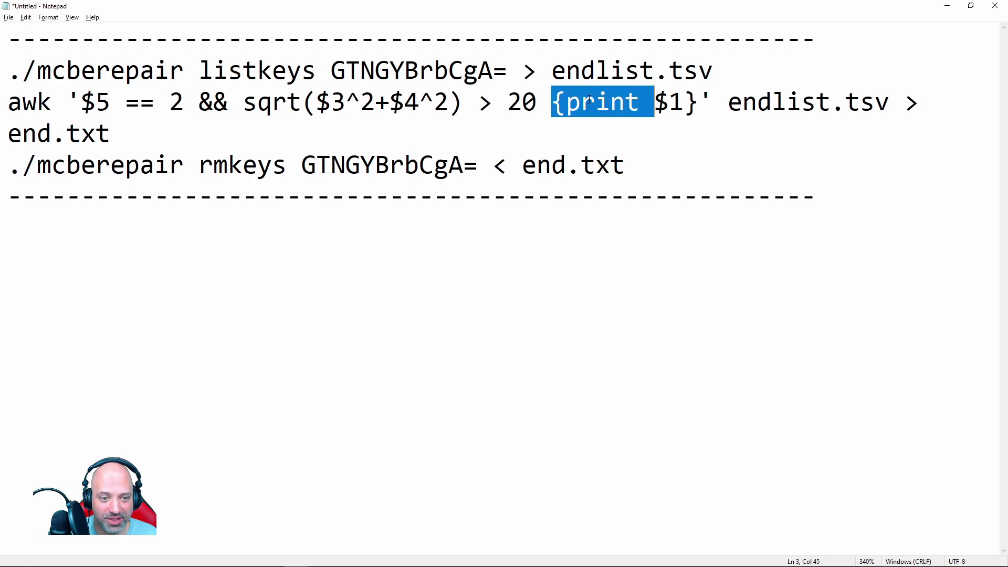
{"action": "double_click", "coordinate": [546, 161]}
Copy all three repair command lines and return to the busybox shell
{"action": "left_click_drag", "start_coordinate": [652, 158], "coordinate": [11, 78]}
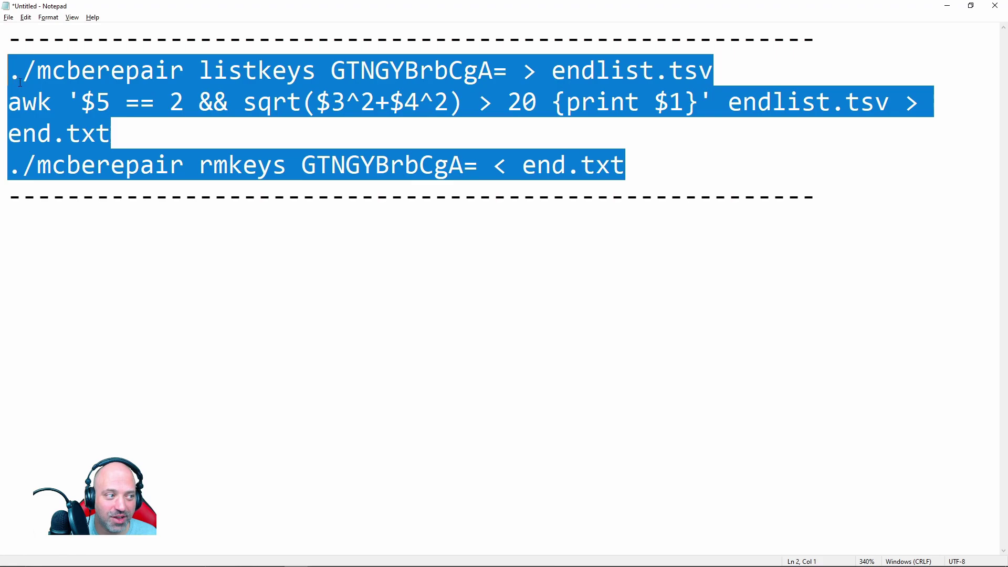
{"action": "right_click", "coordinate": [32, 81]}
{"action": "left_click", "coordinate": [58, 114]}
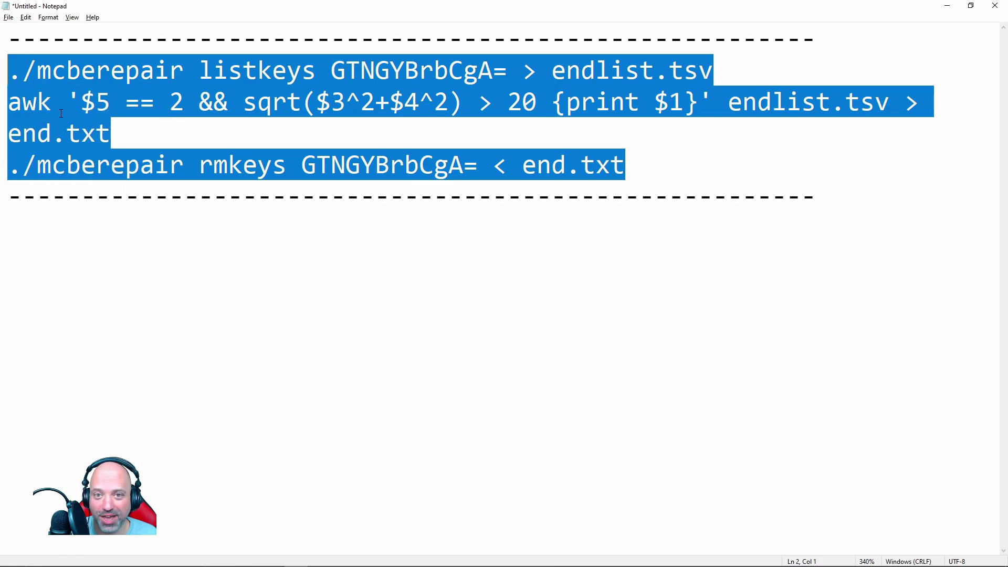
{"action": "key", "text": "alt+Tab"}
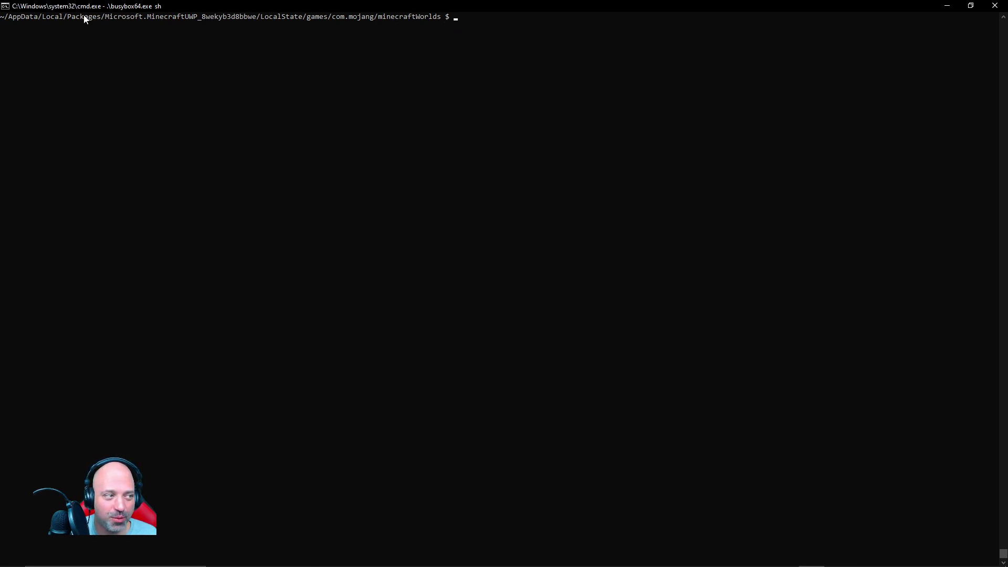
Paste and run the End-repair commands to delete the filtered End chunk keys, then switch to Minecraft
{"action": "left_click", "coordinate": [5, 7]}
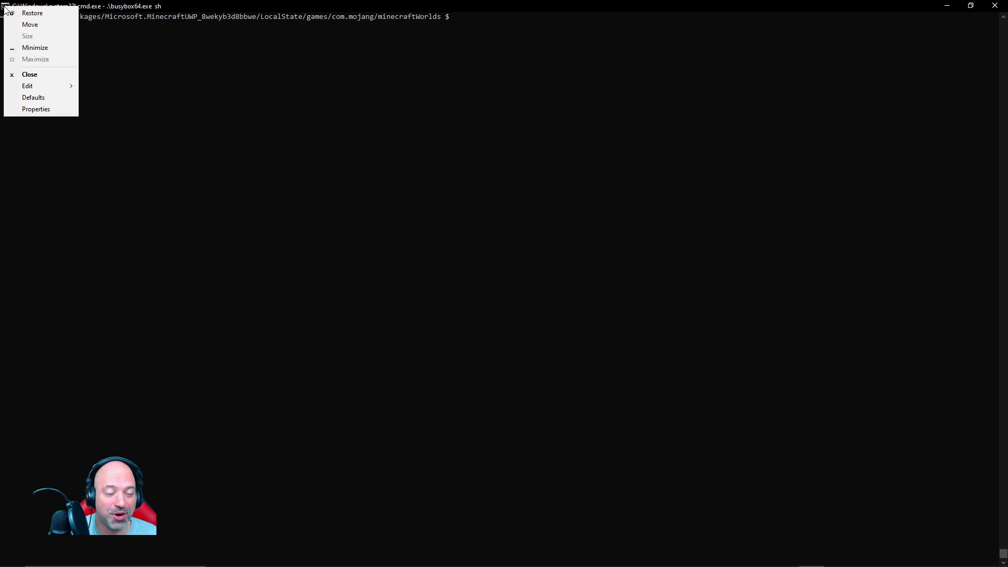
{"action": "mouse_move", "coordinate": [30, 86]}
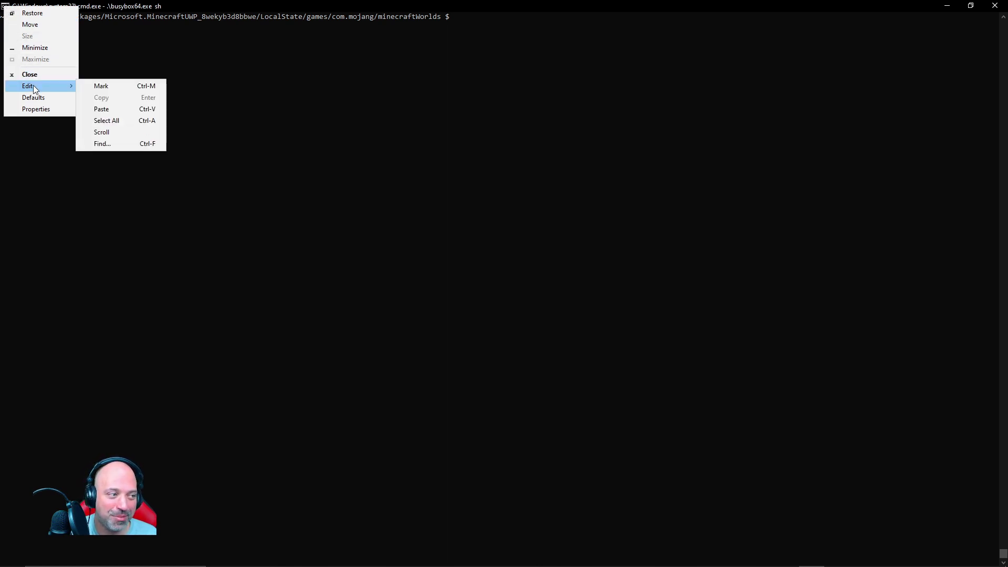
{"action": "left_click", "coordinate": [101, 109]}
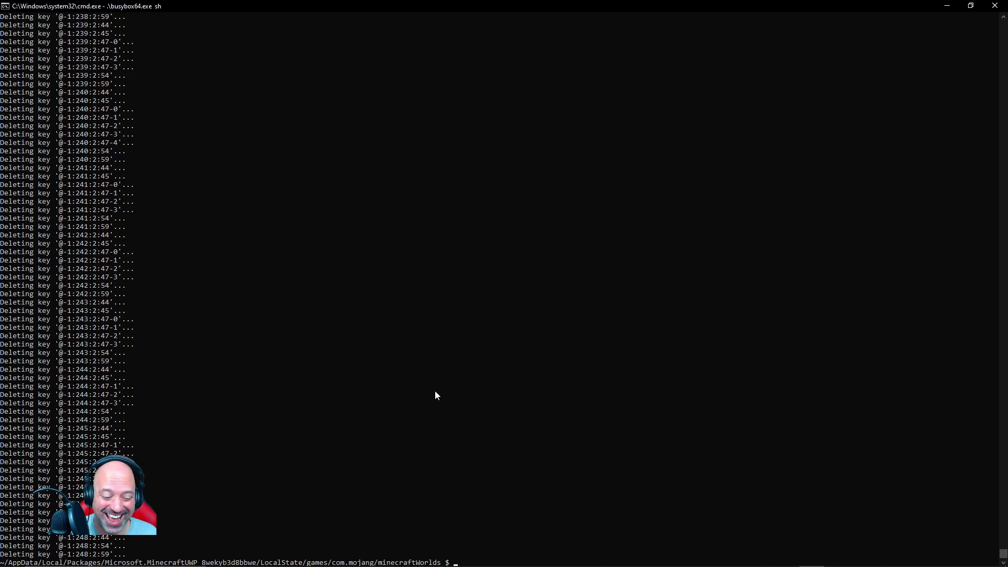
{"action": "mouse_move", "coordinate": [499, 566]}
{"action": "left_click", "coordinate": [557, 558]}
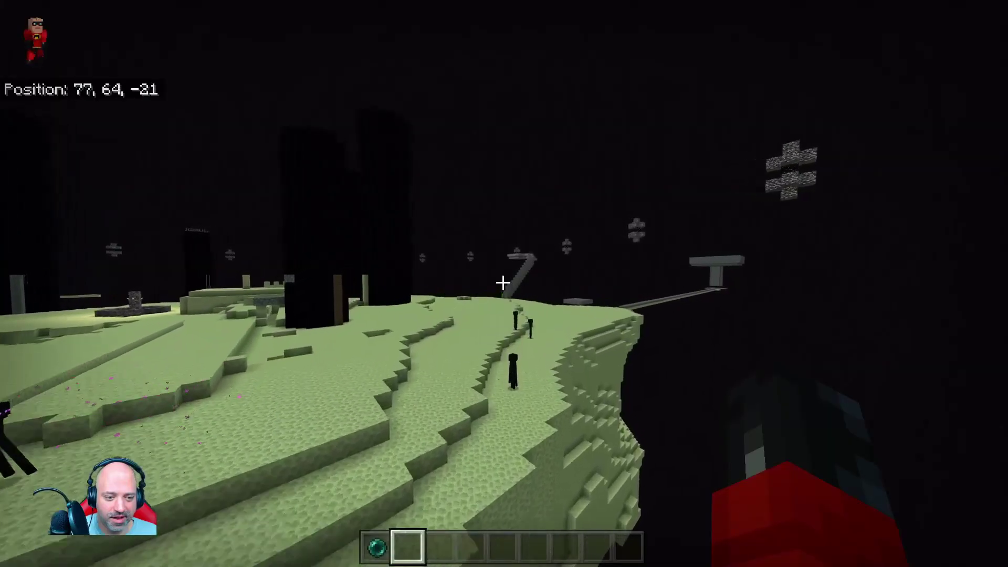
Hold the Ender Pearl and fly across the main End island toward the outer islands
{"action": "key", "text": "1"}
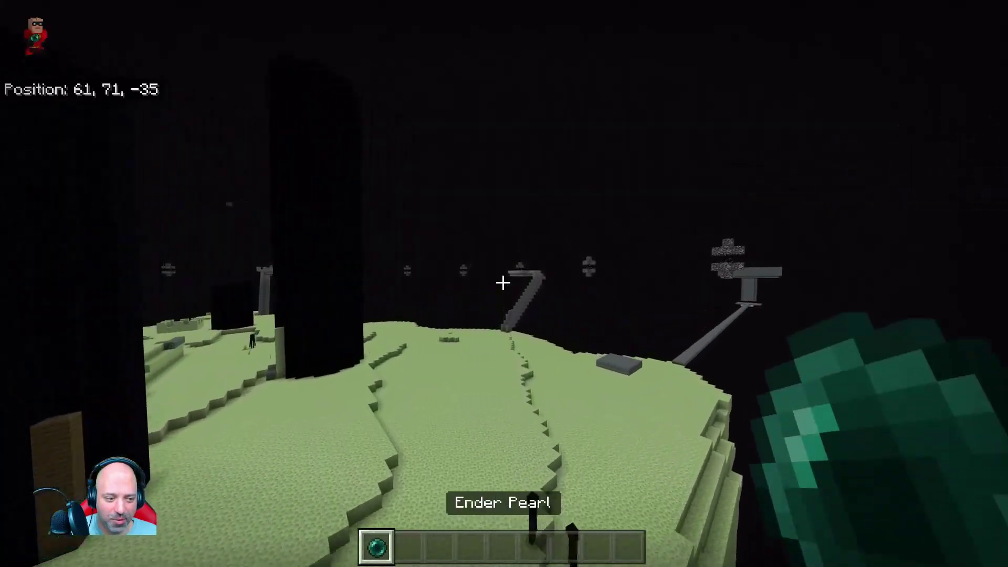
{"action": "key", "text": "w"}
{"action": "key", "text": "space"}
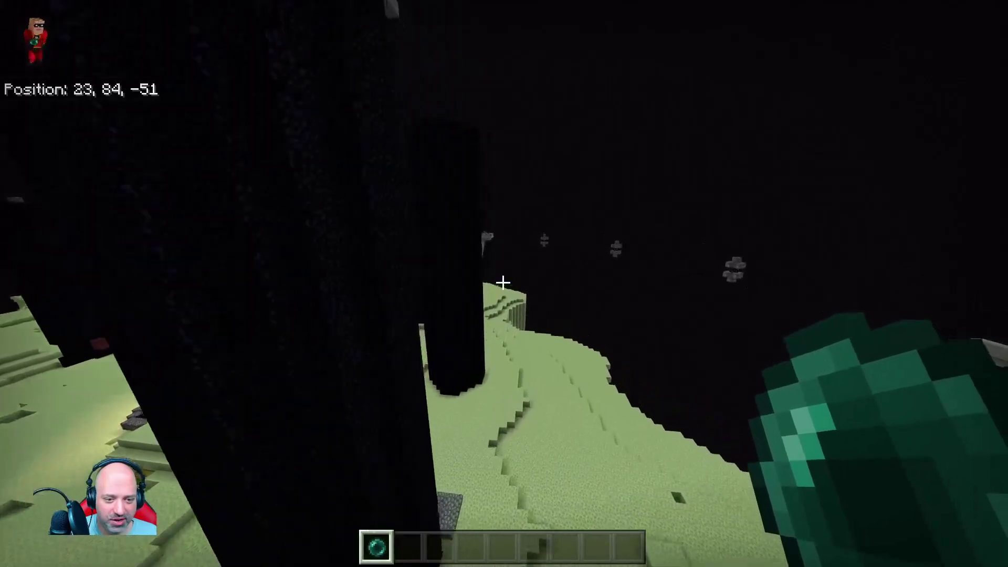
{"action": "key", "text": "w"}
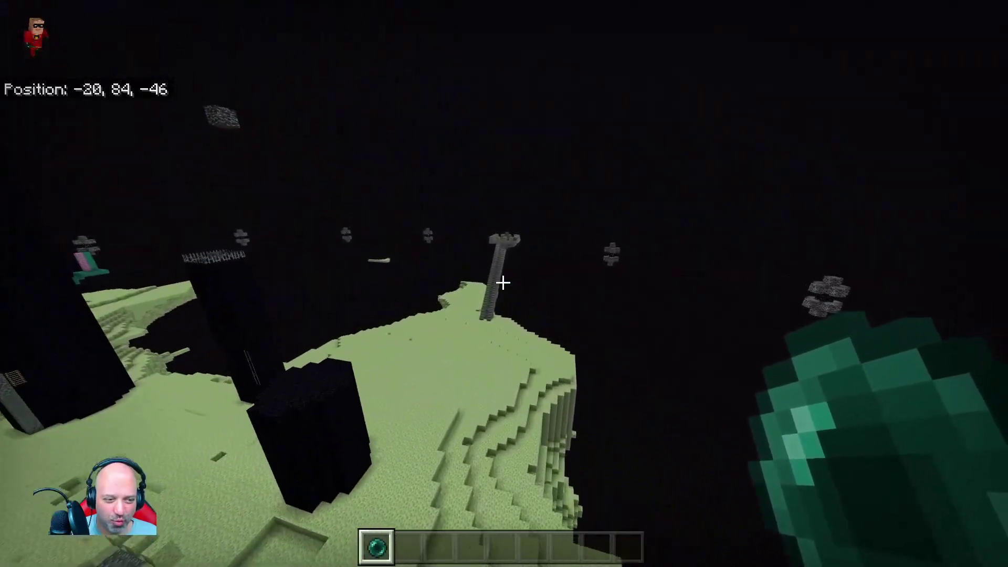
{"action": "key", "text": "w"}
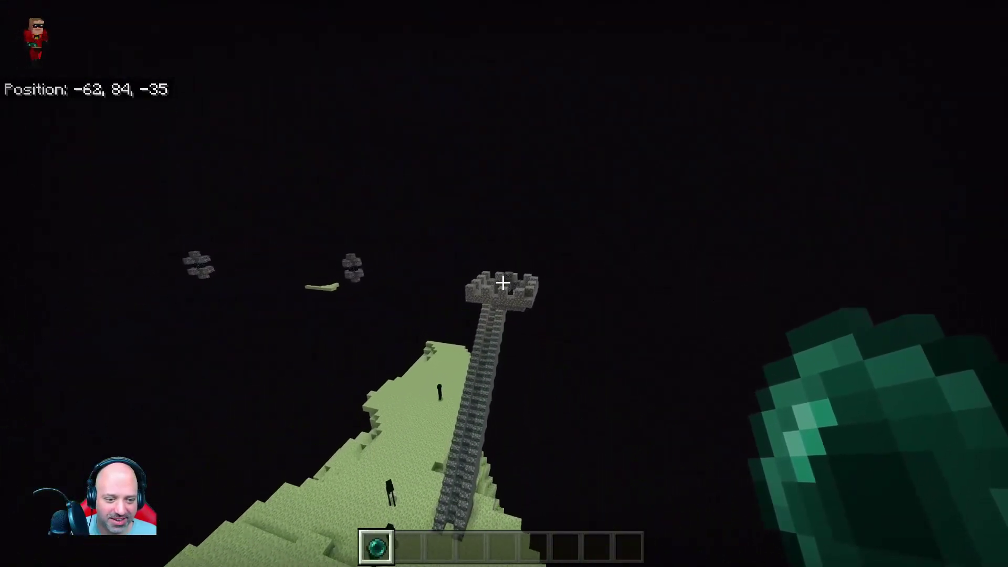
{"action": "key", "text": "w"}
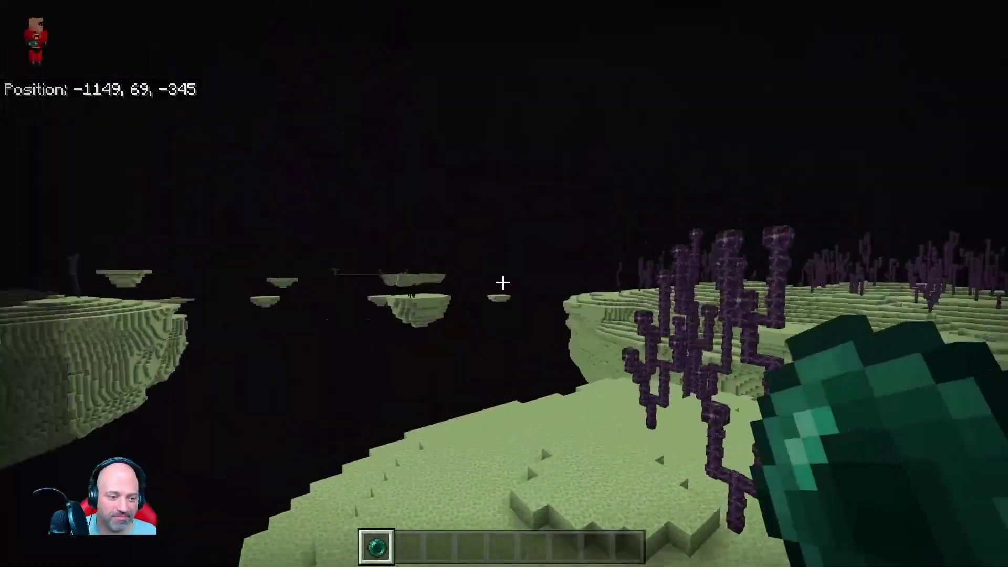
{"action": "key", "text": "w"}
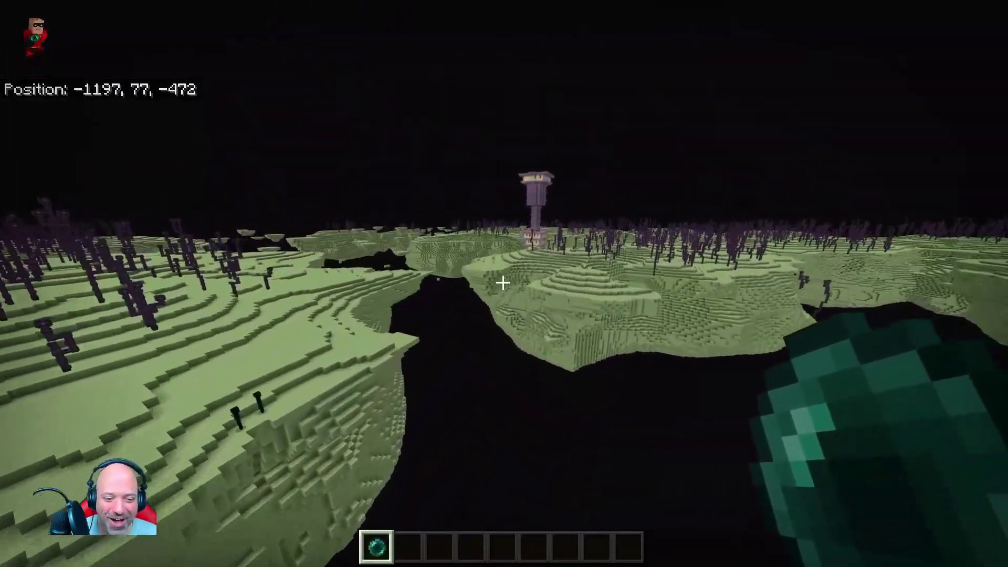
{"action": "key", "text": "w"}
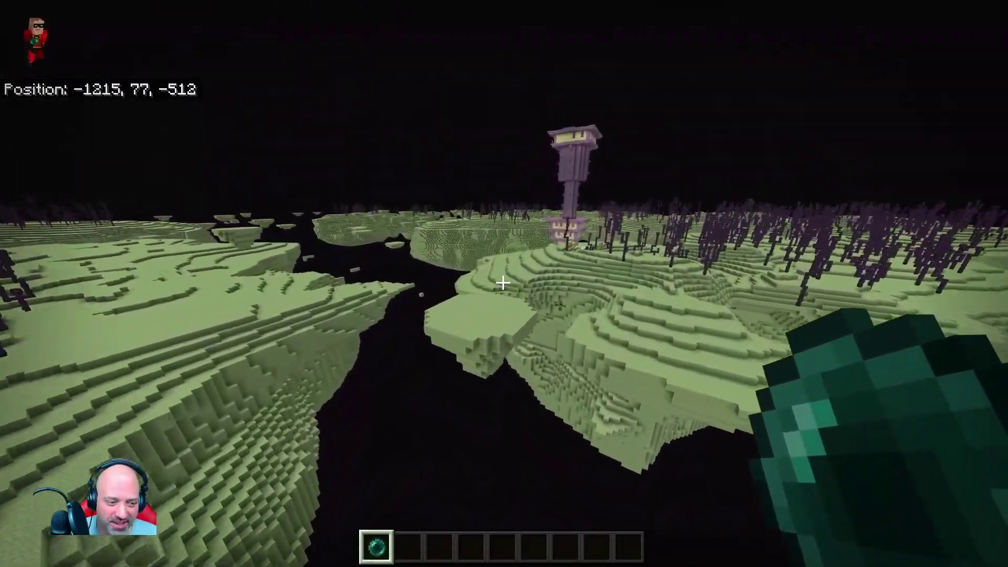
Fly to the End city tower near -1245, 64, -642 and land beside it
{"action": "key", "text": "w"}
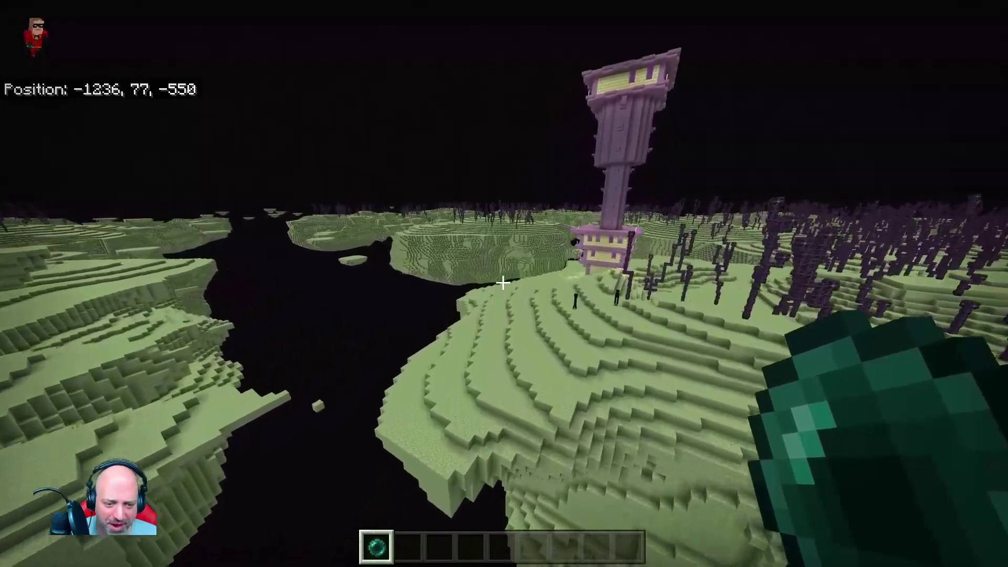
{"action": "key", "text": "w"}
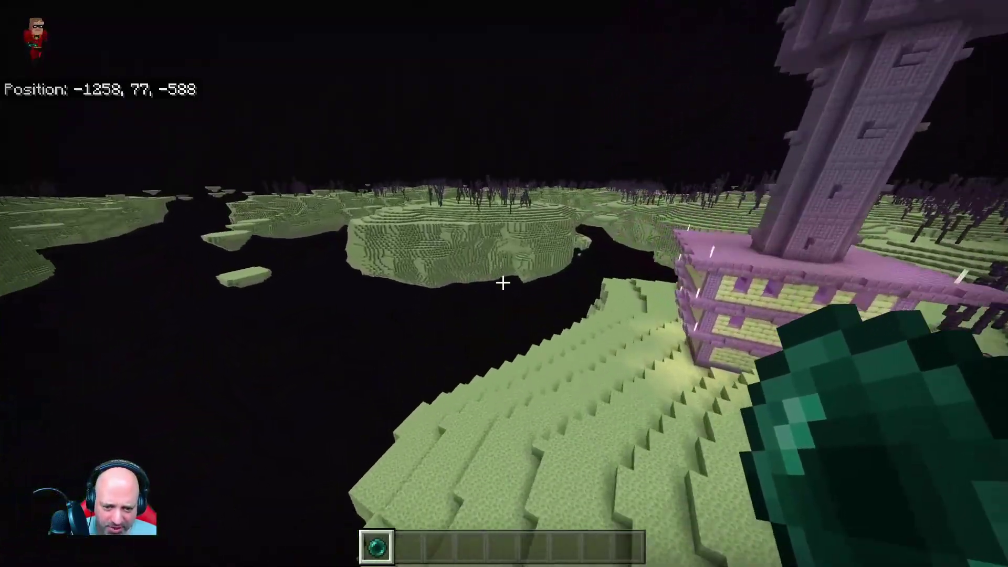
{"action": "key", "text": "w"}
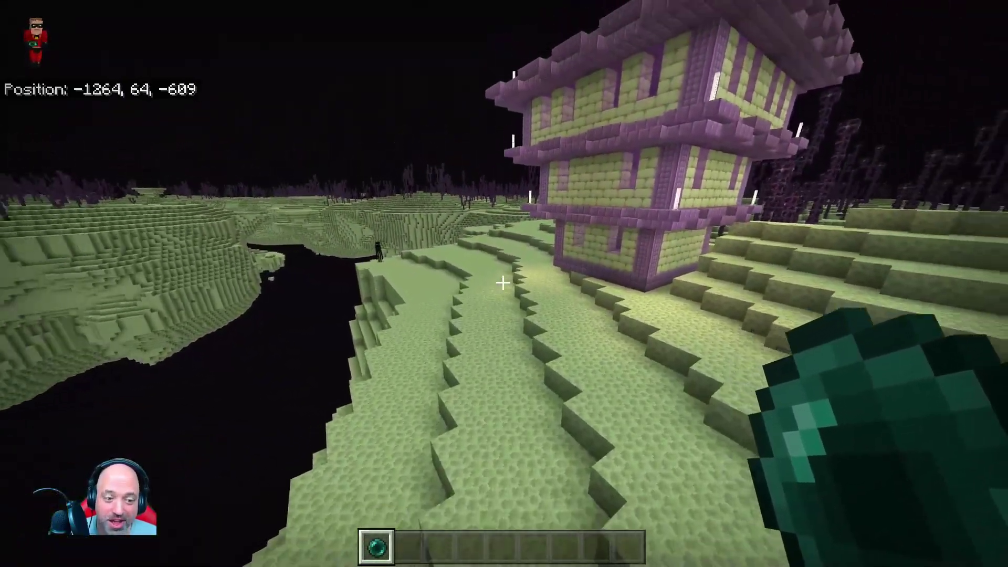
{"action": "key", "text": "w"}
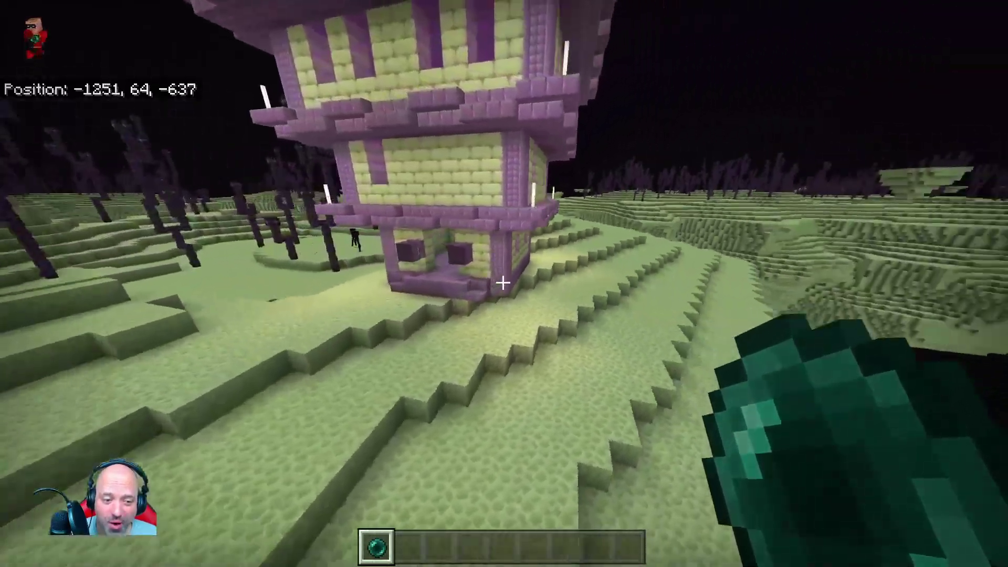
{"action": "key", "text": "w"}
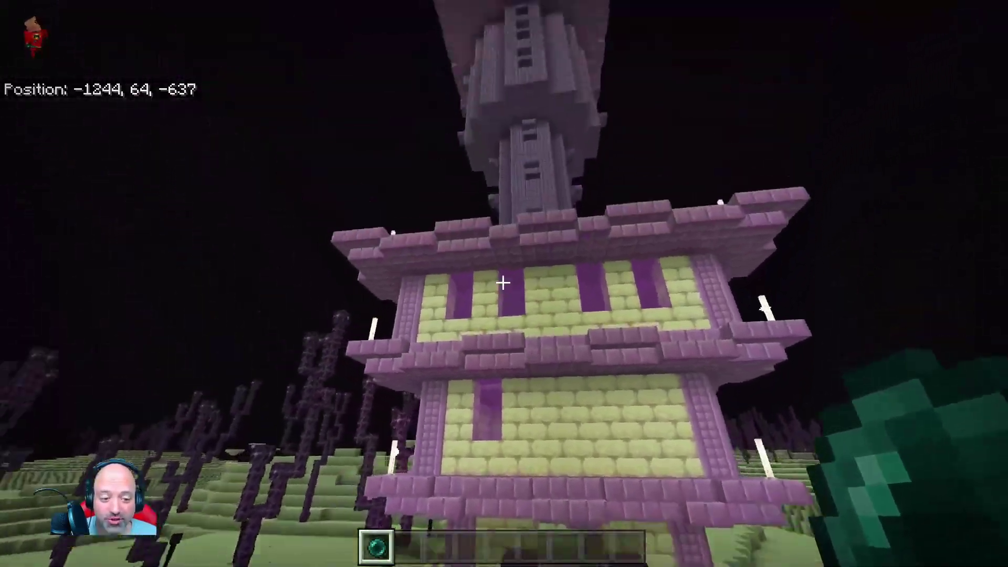
{"action": "key", "text": "w"}
Switch to third-person view and swing the held Ender Pearl
{"action": "key", "text": "F5"}
{"action": "key", "text": "F5"}
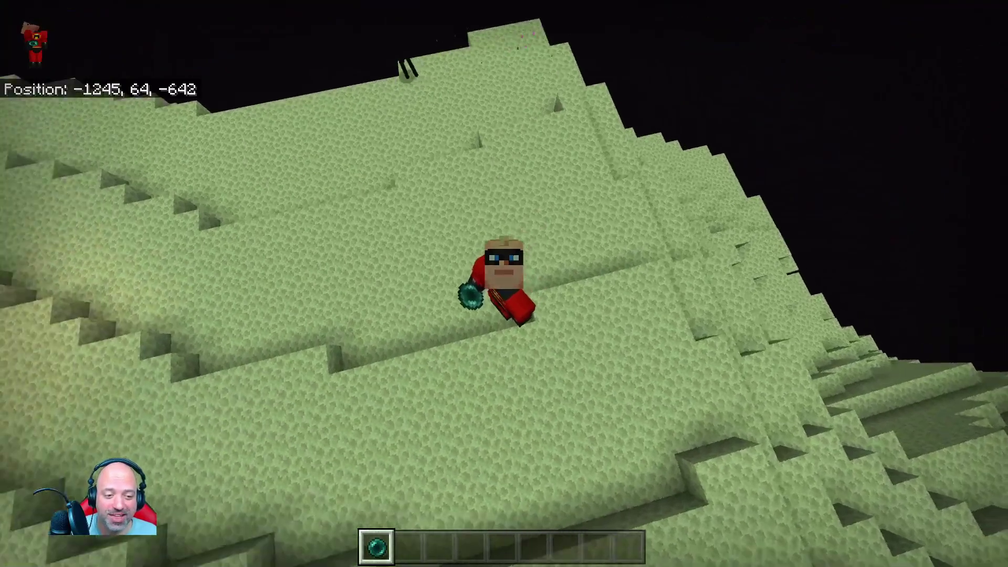
{"action": "left_click", "coordinate": [504, 283]}
{"action": "left_click", "coordinate": [504, 283]}
{"action": "left_click", "coordinate": [504, 283]}
{"action": "left_click", "coordinate": [504, 284]}
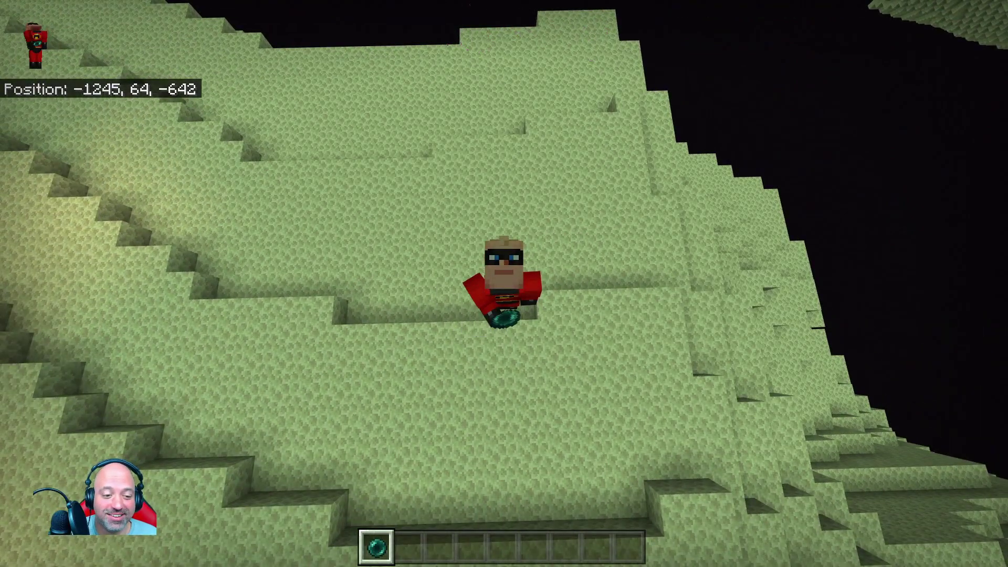